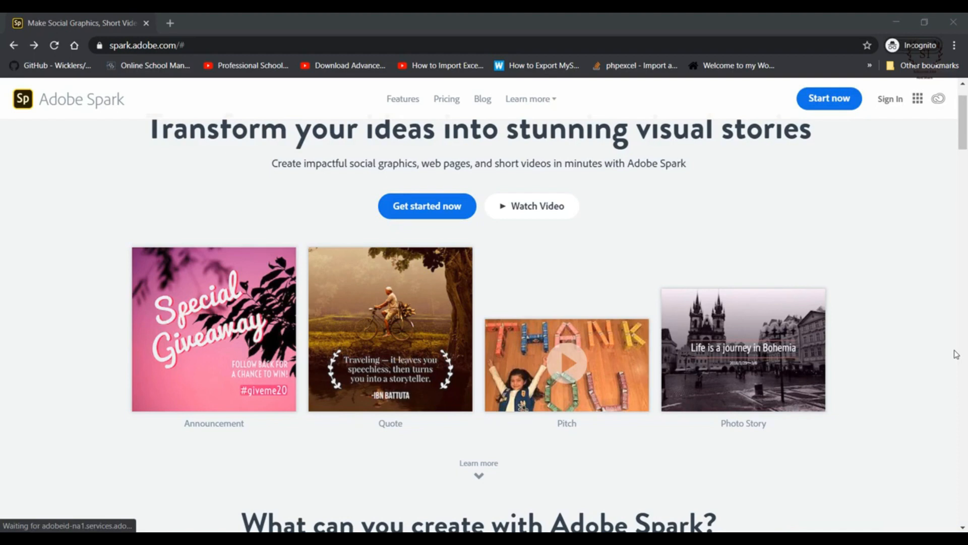
- Open the Adobe Spark sign-in page from the home page and switch to the browser window with the signed-in account
scroll(736, 398, "up", 2)
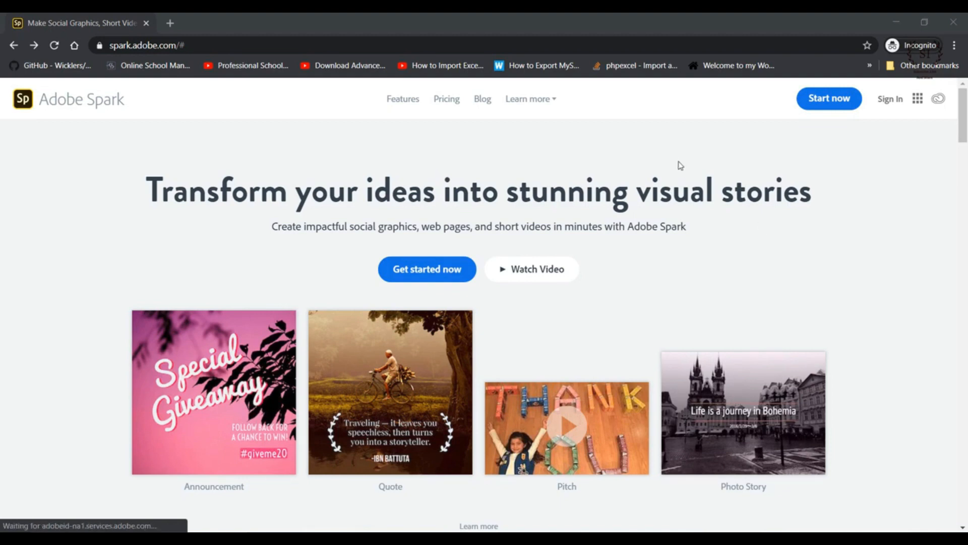
left_click(899, 104)
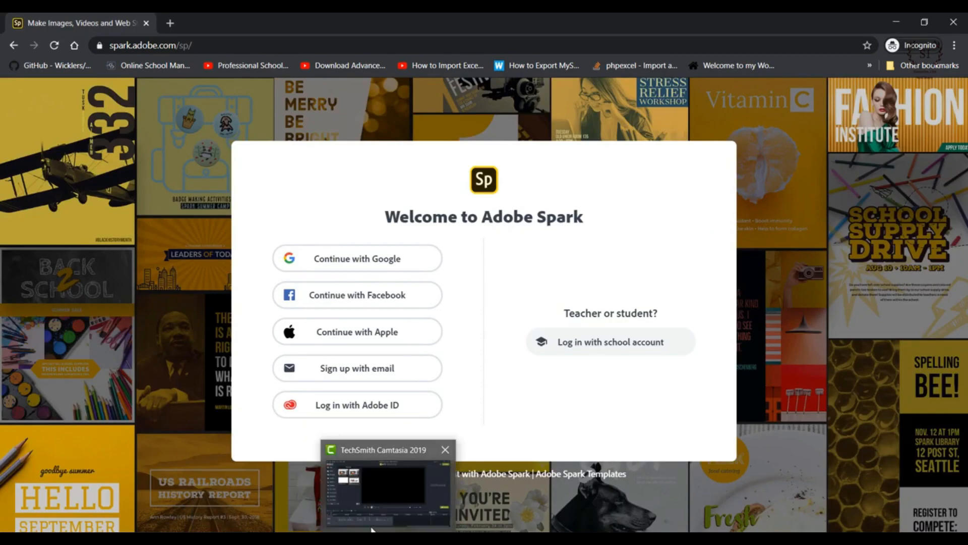
left_click(423, 454)
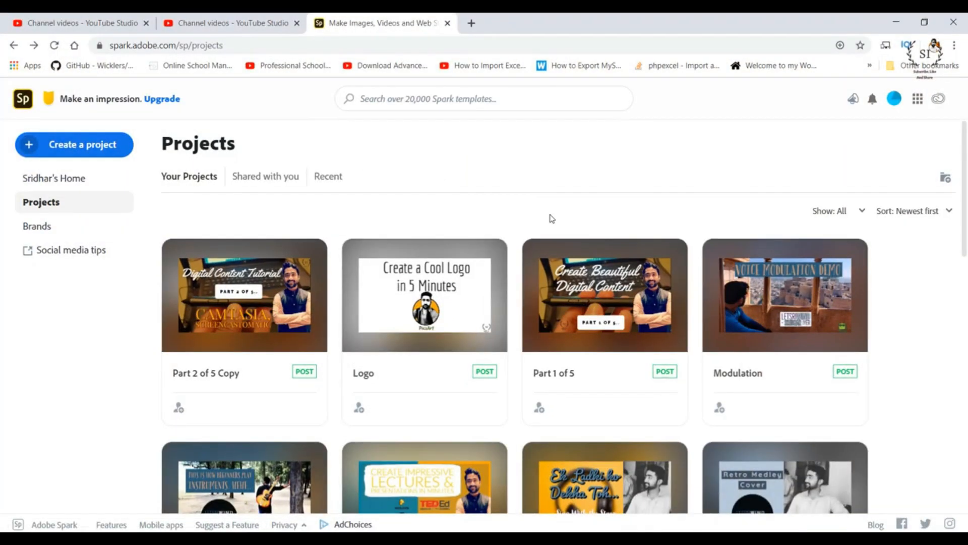
- Look through the existing projects and duplicate the "Part 2 of 5 Copy" project under the name "Part 3 of 5"
scroll(547, 275, "down", 3)
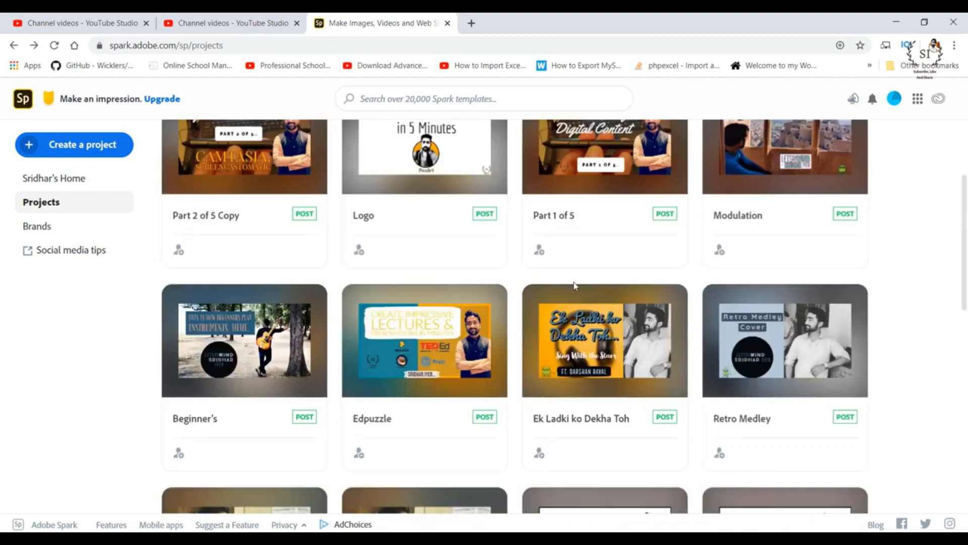
scroll(575, 286, "up", 3)
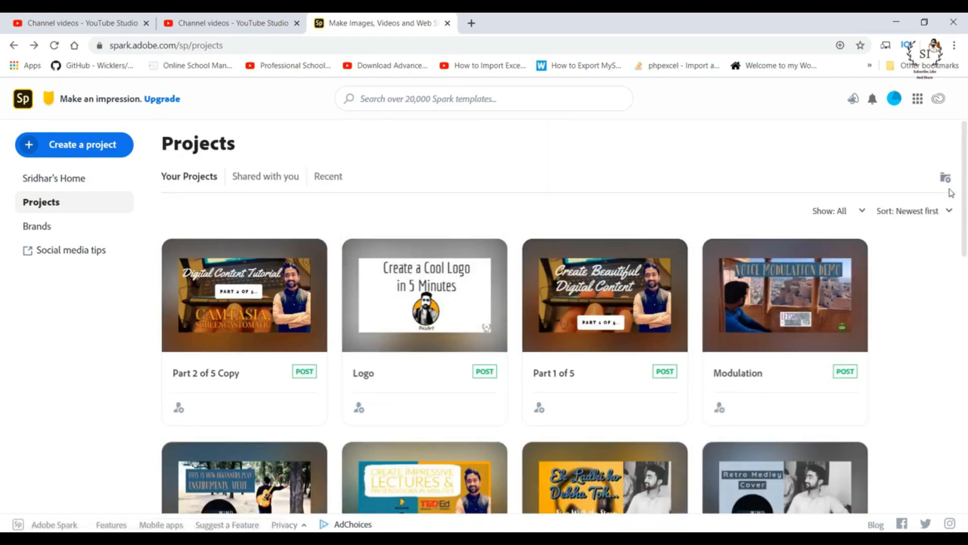
scroll(907, 355, "down", 15)
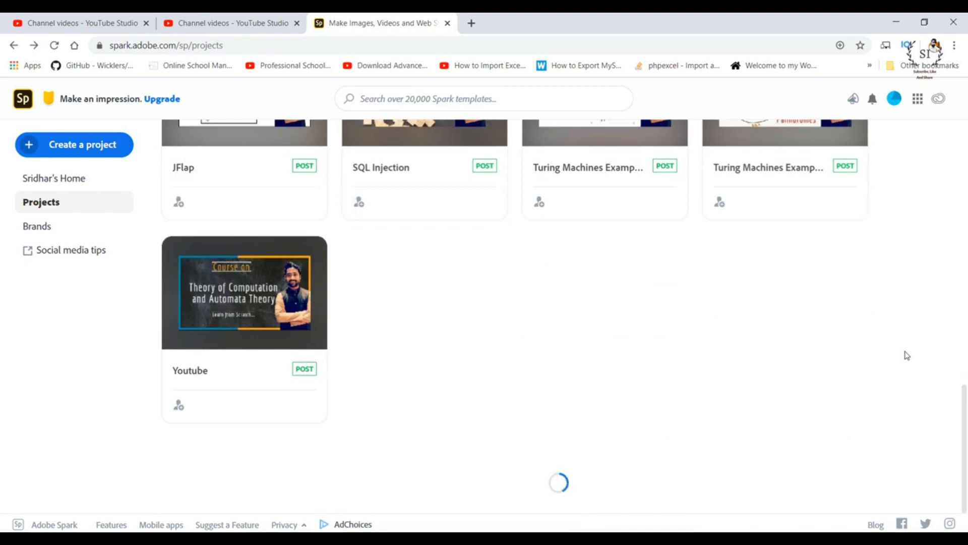
scroll(875, 378, "up", 15)
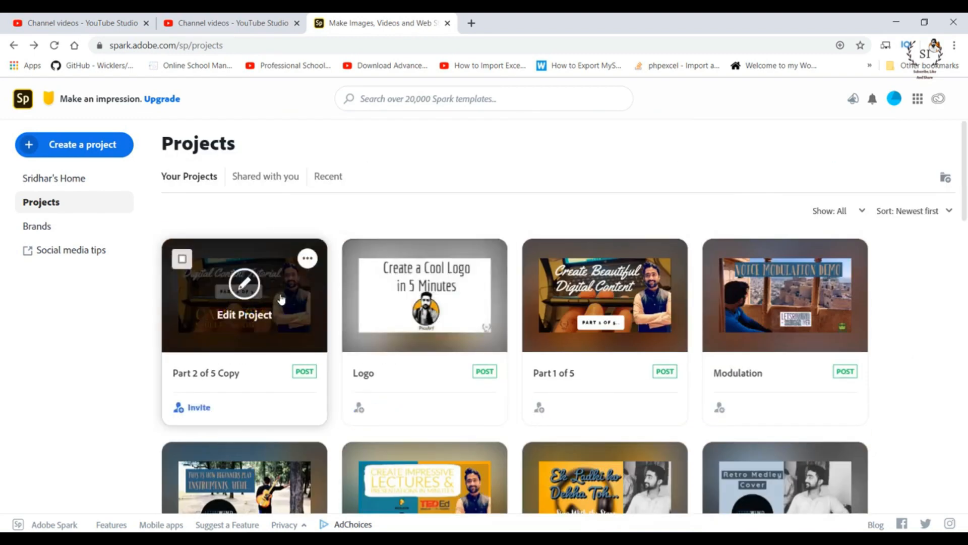
left_click(307, 258)
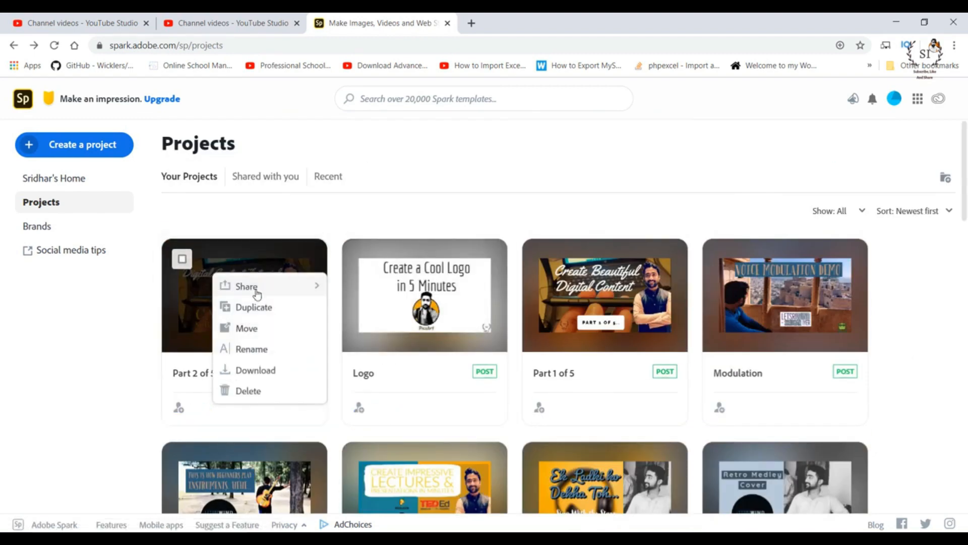
left_click(250, 308)
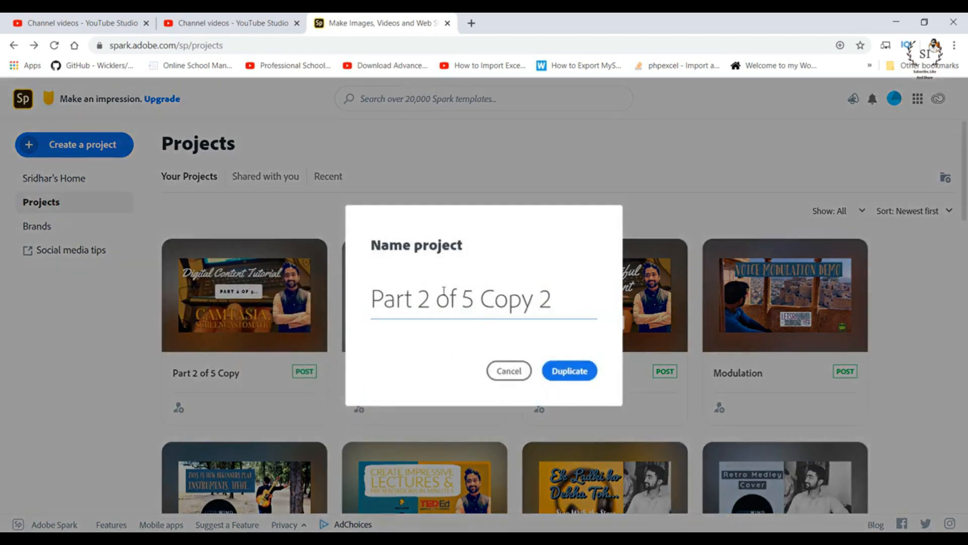
key("BackSpace")
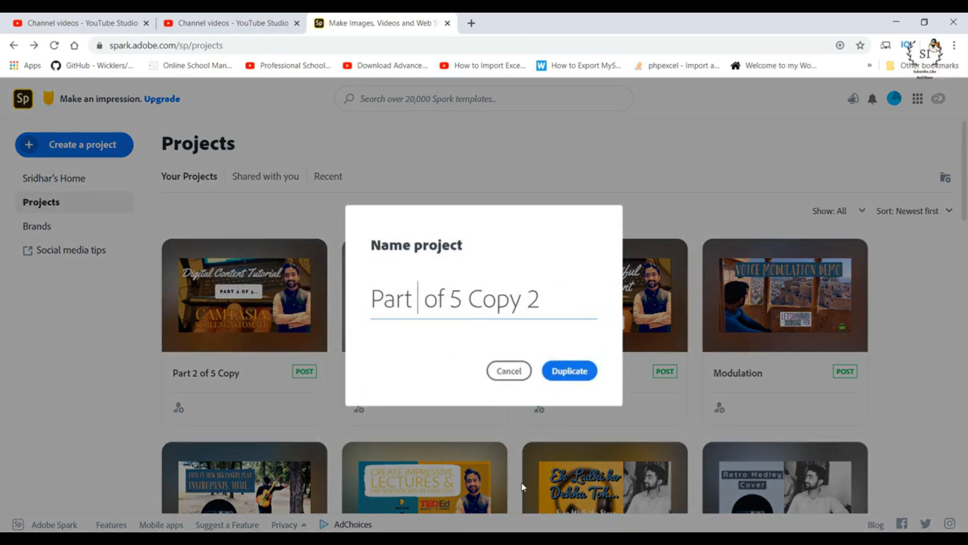
type("3")
key("Right")
key("Right")
key("Right")
key("Right")
key("Right")
key("Right")
key("Right")
key("Right")
key("Right")
key("Right")
key("Right")
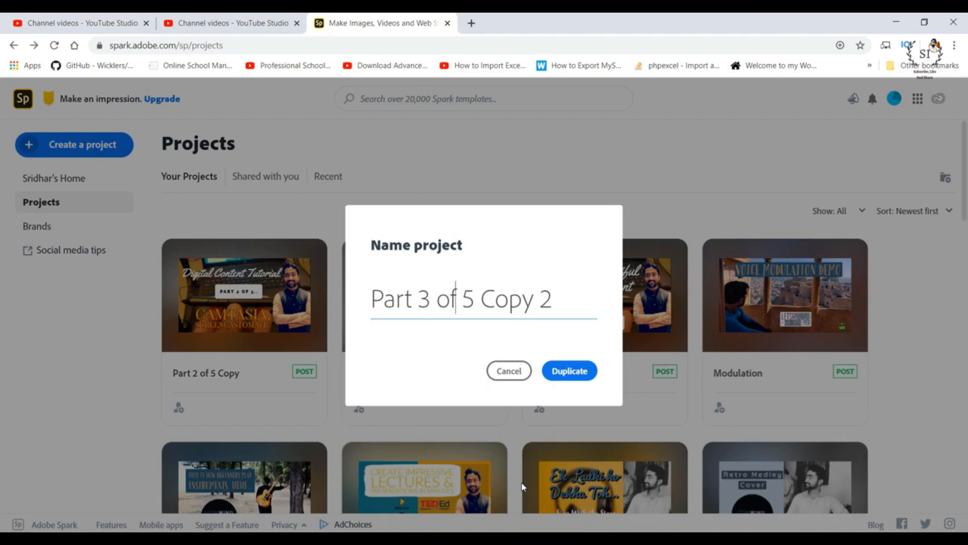
key("BackSpace")
key("BackSpace")
key("BackSpace")
key("BackSpace")
key("BackSpace")
key("BackSpace")
key("BackSpace")
key("Return")
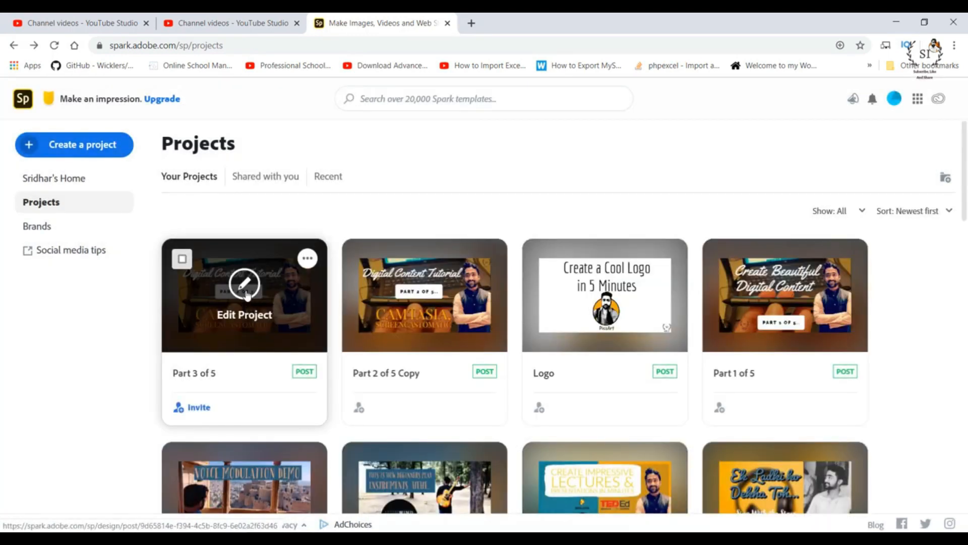
- Open the "Part 3 of 5" project for editing and slightly shift the "Digital Content Tutorial" title and the white part label
left_click(245, 285)
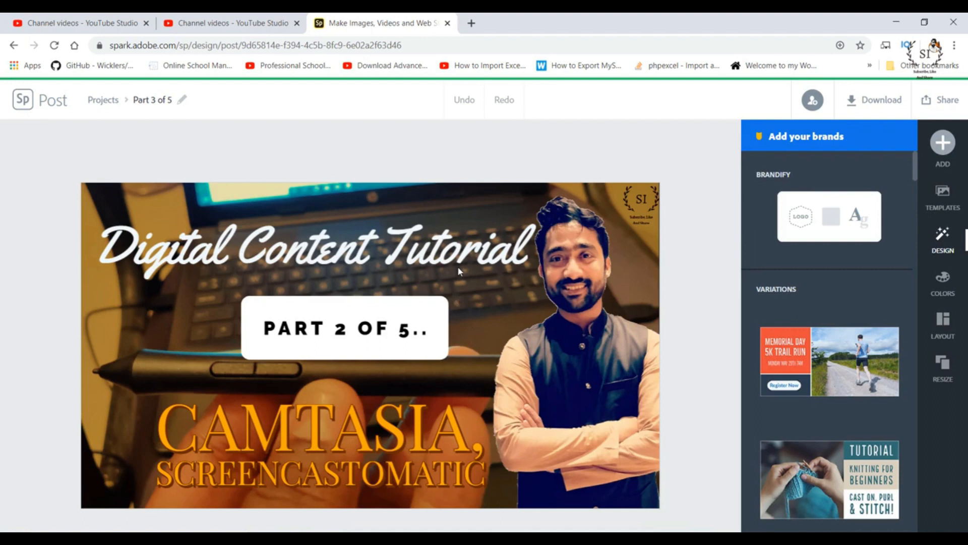
left_click_drag(339, 256, 355, 243)
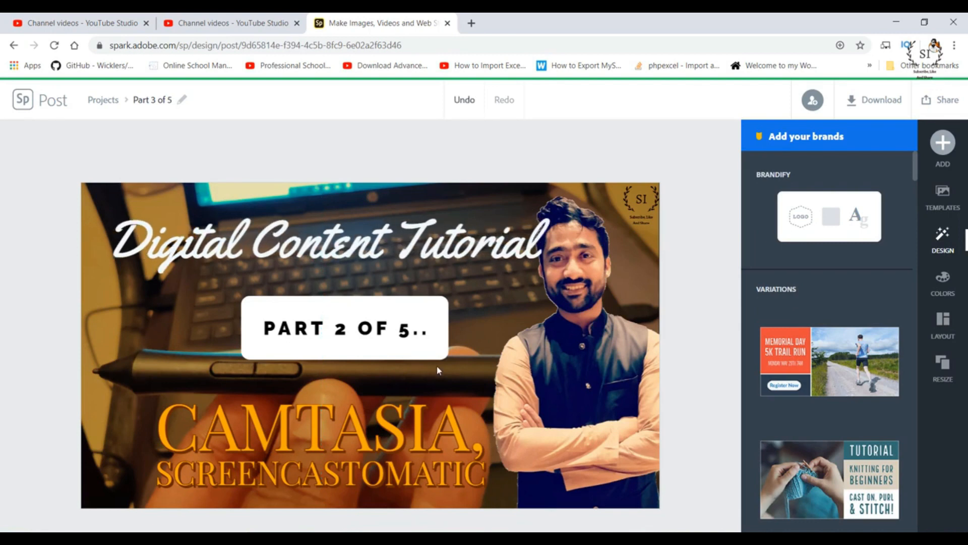
mouse_move(414, 353)
left_mouse_down()
mouse_move(420, 345)
mouse_move(406, 343)
mouse_move(406, 360)
left_mouse_up()
- Change the number in the white part label so that it reads "Part 3 of 5.."
left_click(342, 343)
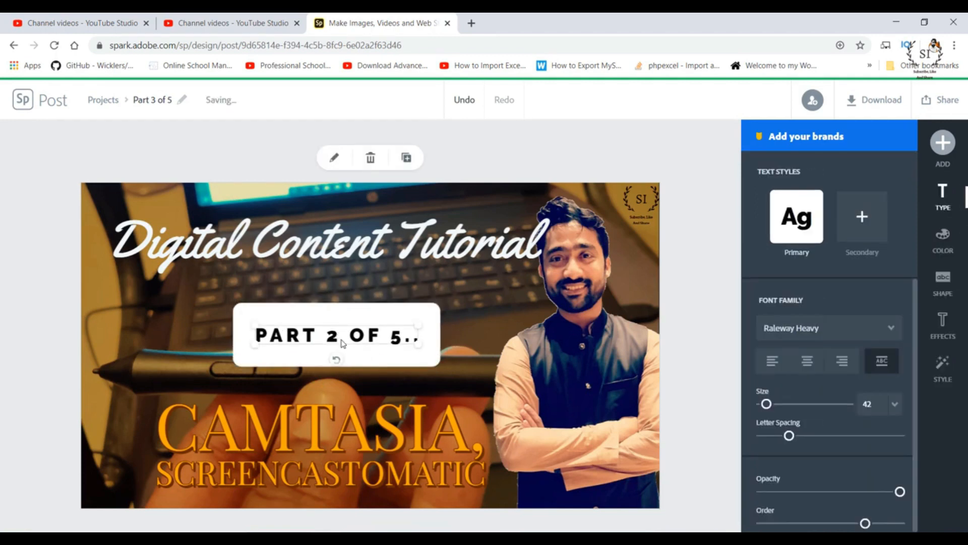
double_click(342, 342)
left_click(382, 267)
key("BackSpace")
type("3")
left_click(549, 353)
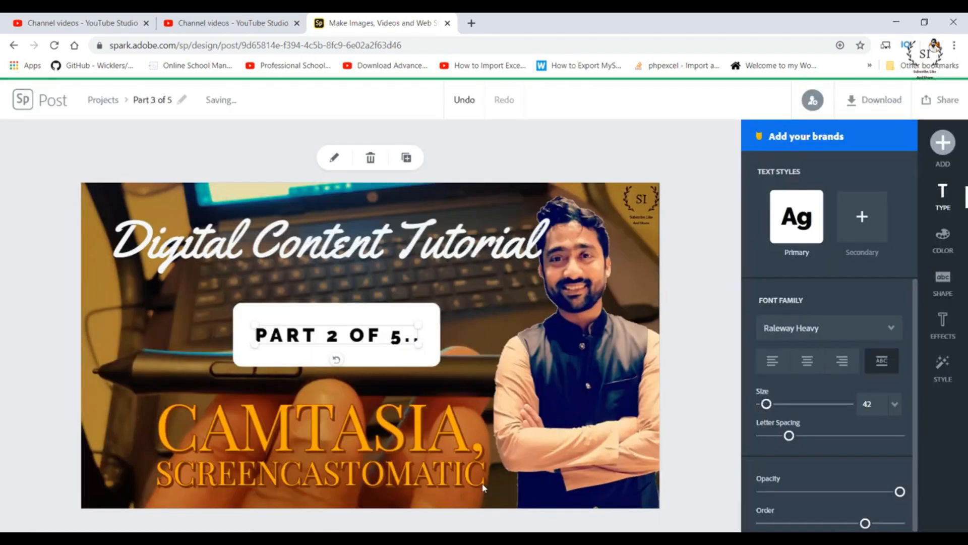
- Replace the orange "Camtasia, ScreenCastomatic" text with "Adobe Spark"
left_click(420, 457)
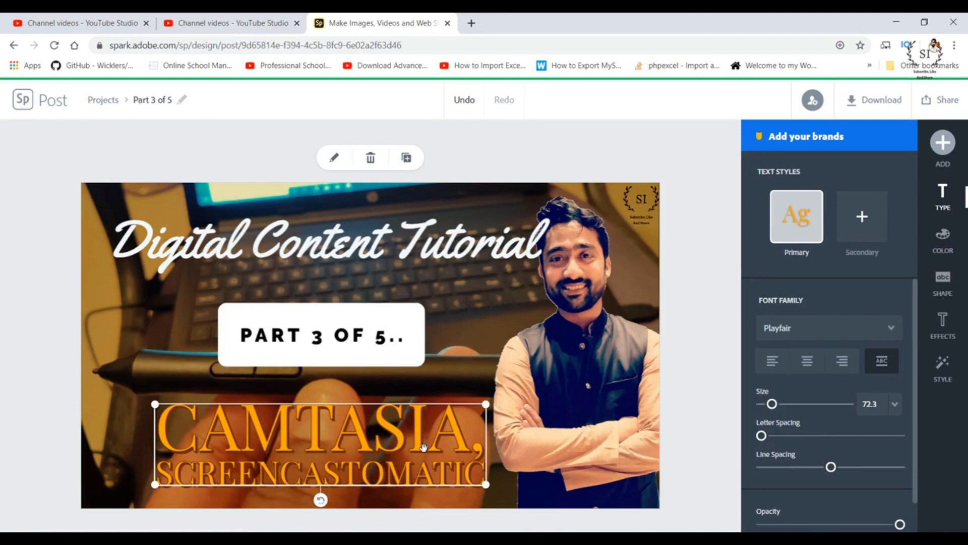
double_click(410, 448)
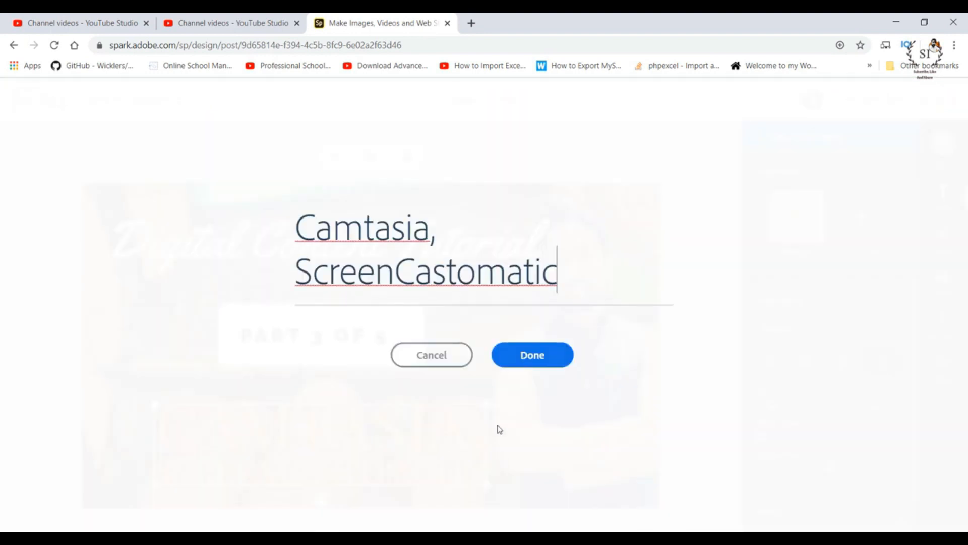
left_click_drag(557, 285, 236, 251)
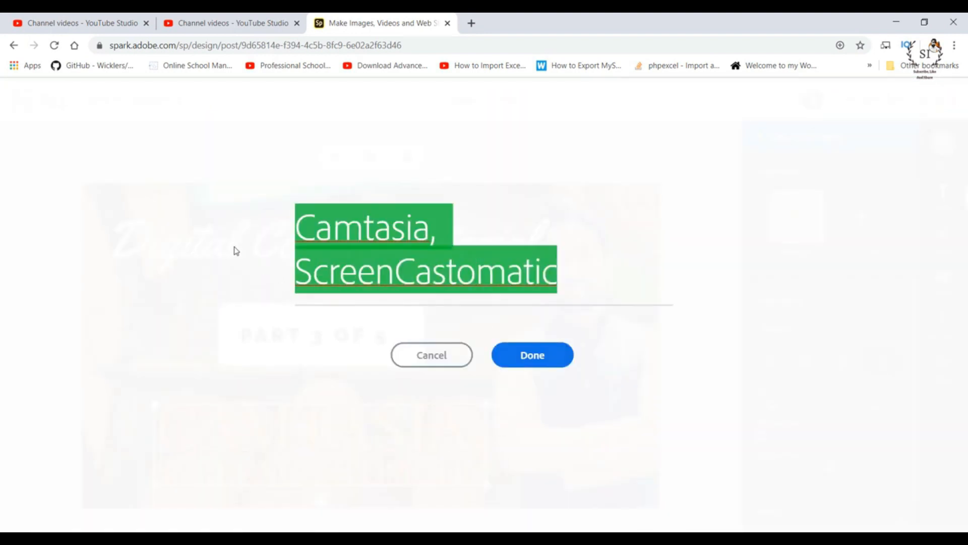
type("Adobe ")
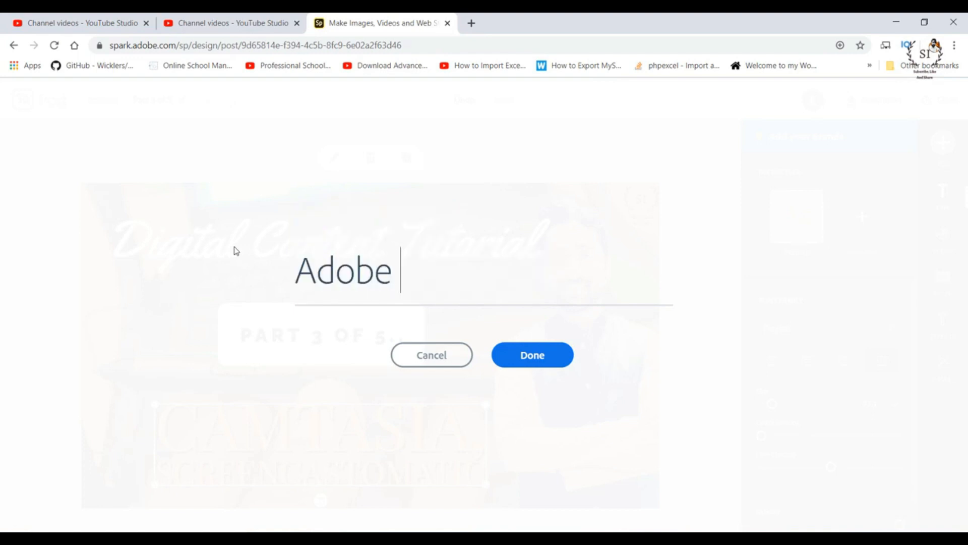
type("Spark")
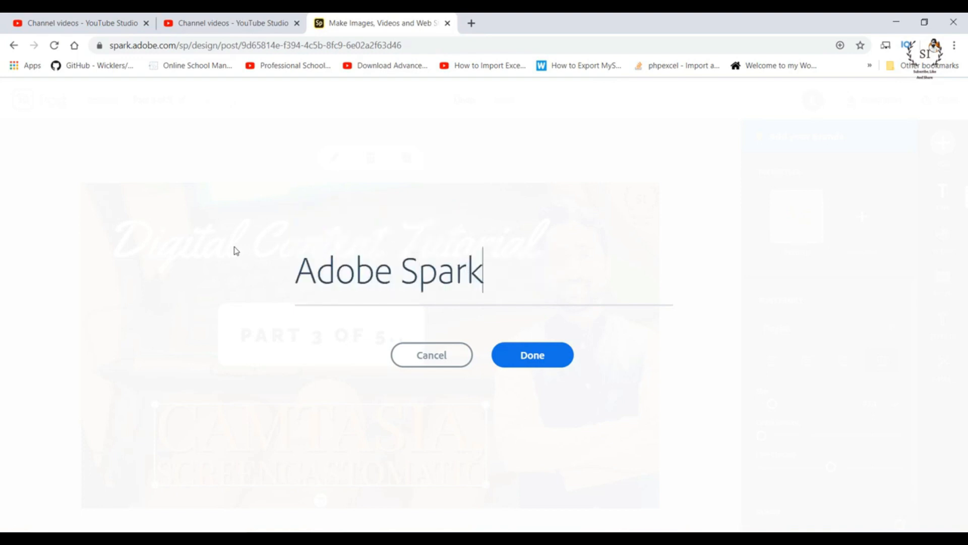
left_click(537, 363)
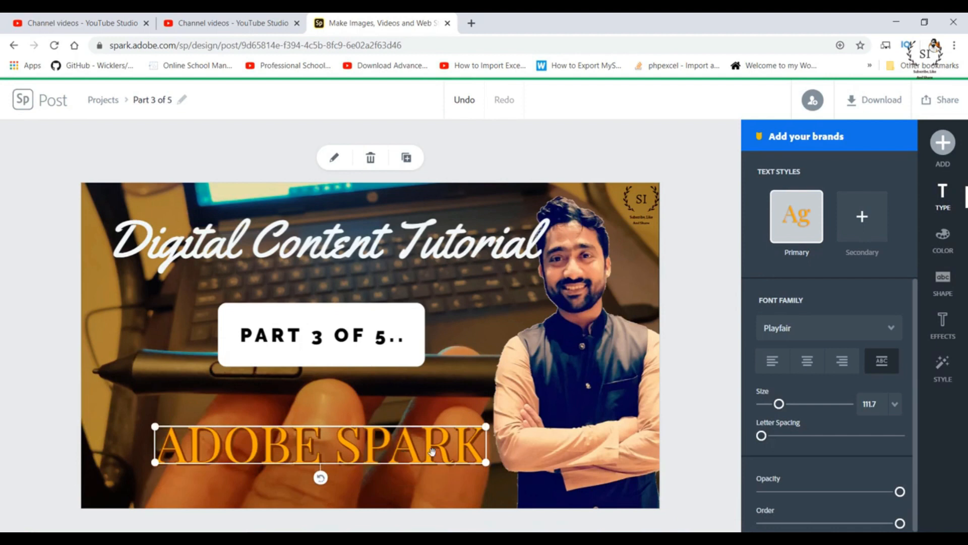
- Download the finished thumbnail as a PNG and return to the projects list
left_click(860, 100)
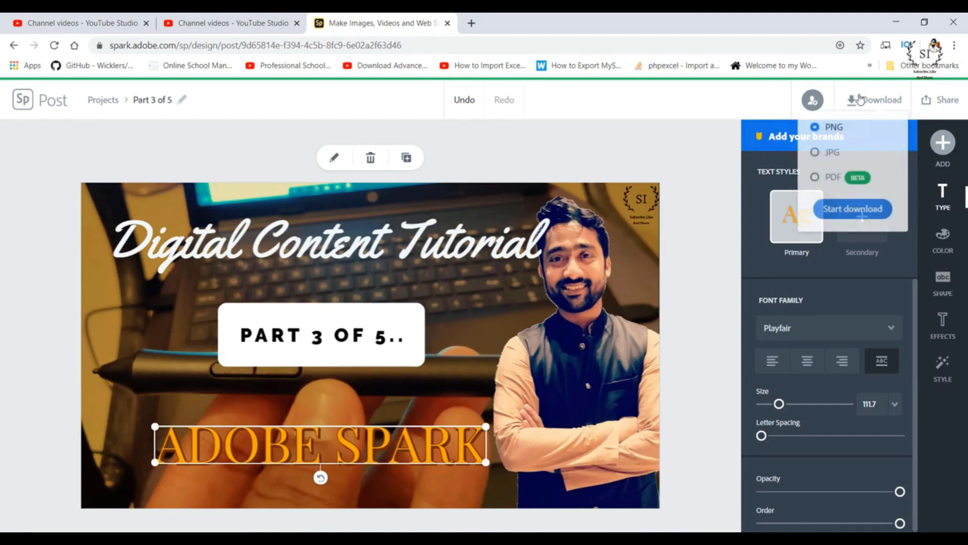
left_click(854, 208)
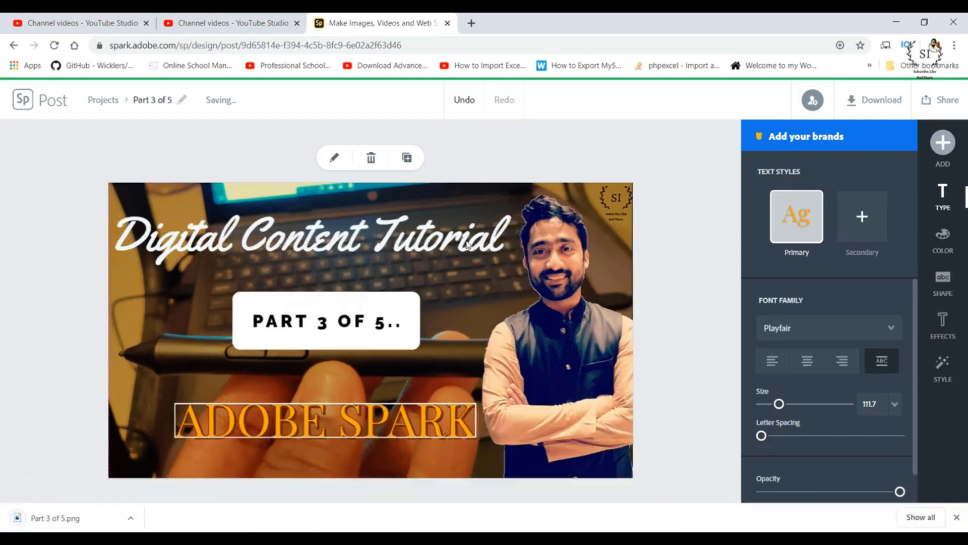
key("alt+Left")
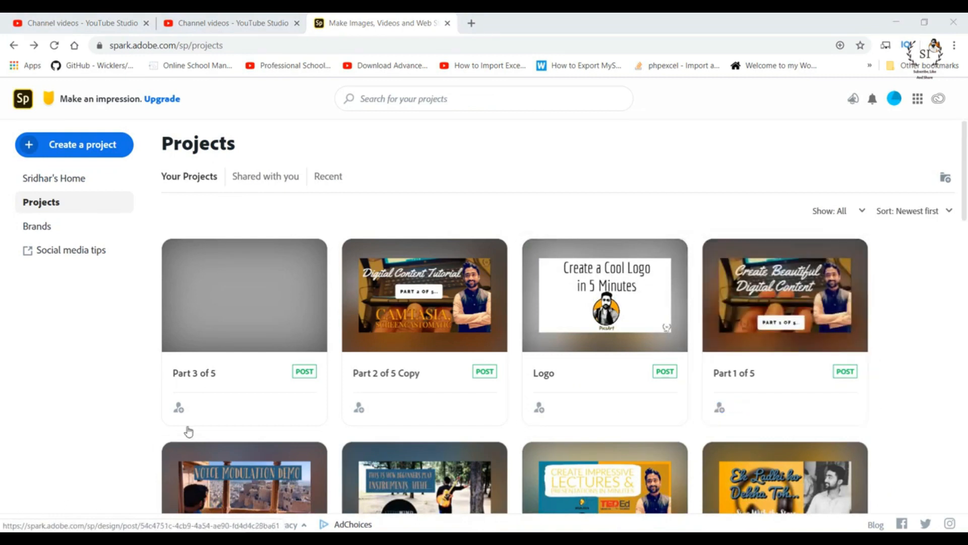
- Browse all available project types and create a project from the YouTube Thumbnail template
left_click(71, 152)
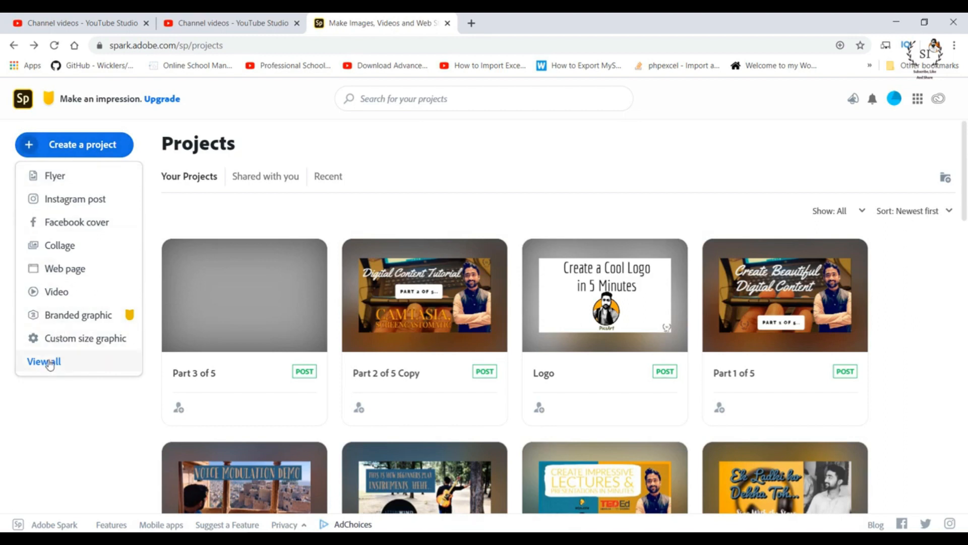
left_click(48, 364)
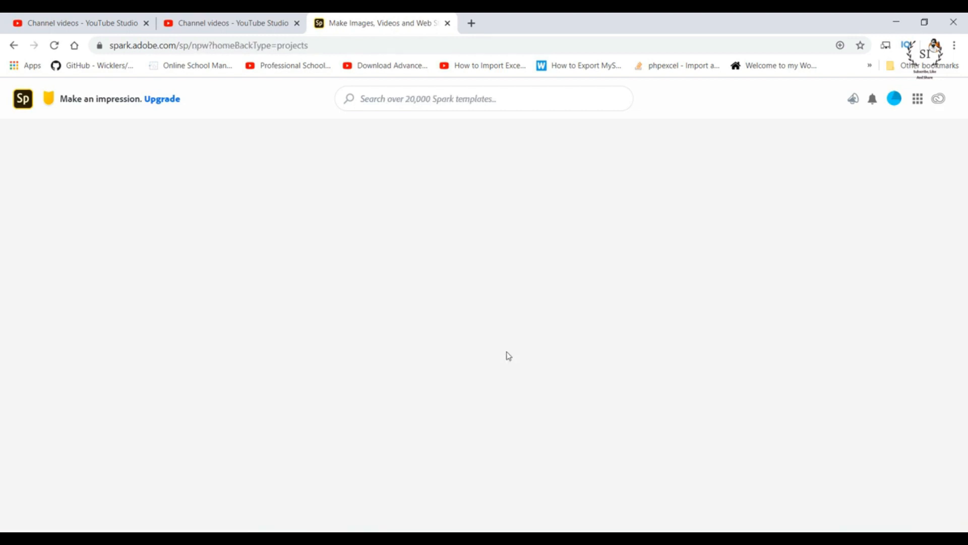
scroll(558, 358, "down", 15)
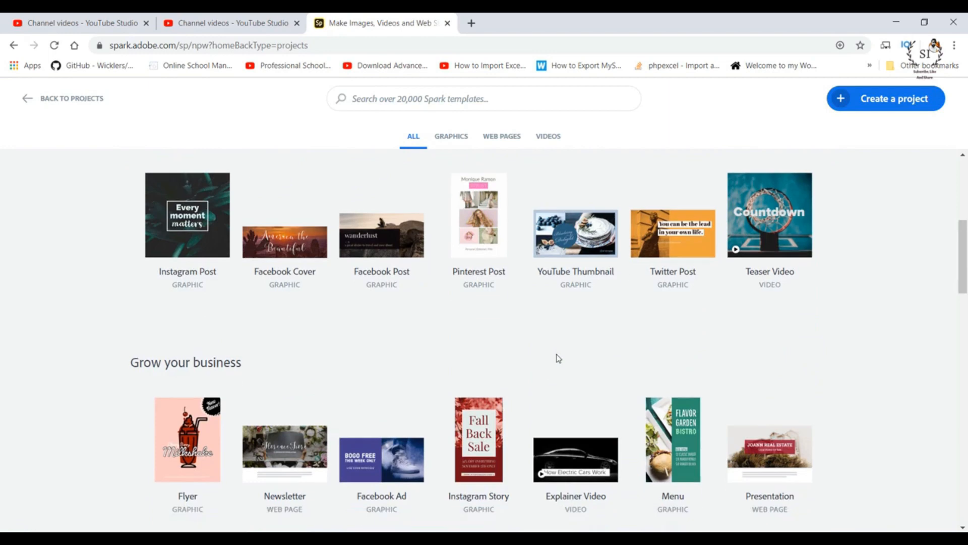
scroll(558, 358, "down", 4)
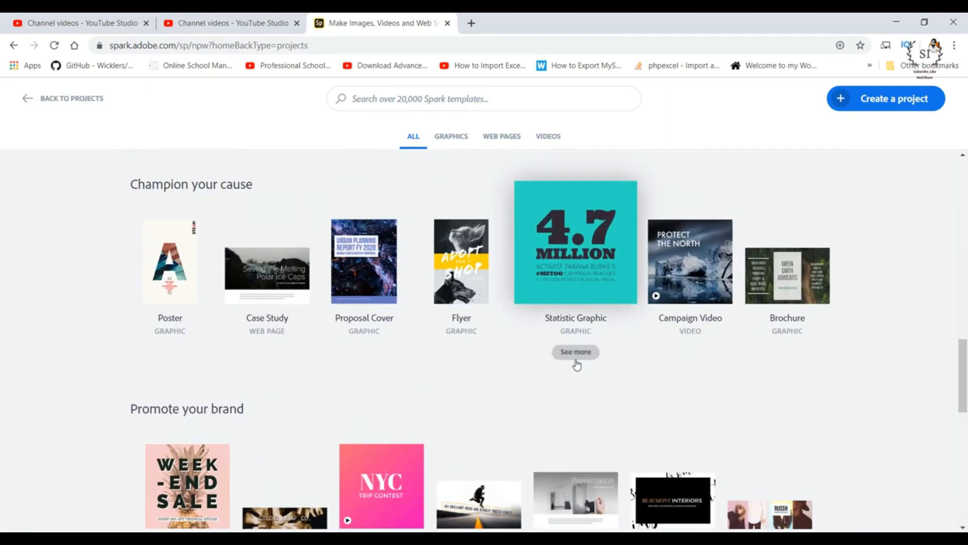
scroll(575, 363, "up", 9)
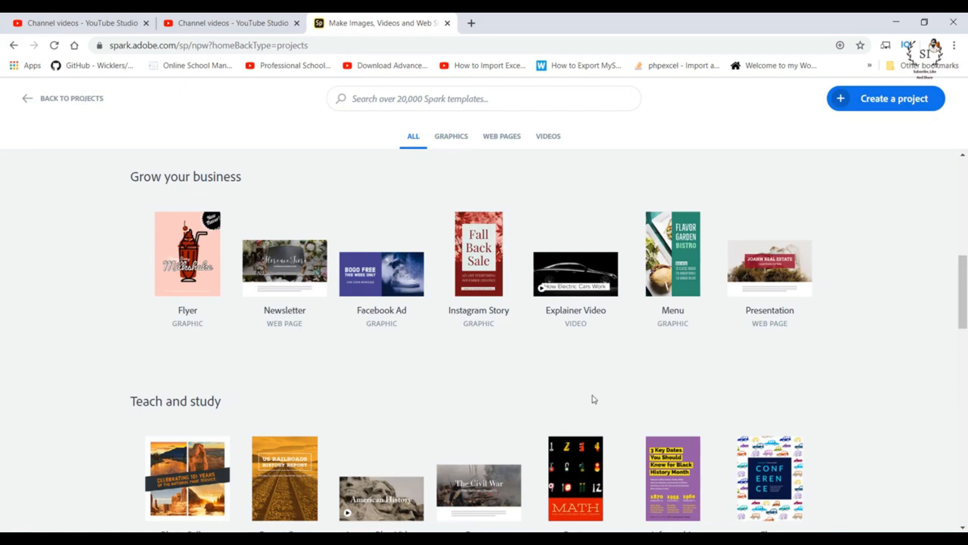
scroll(616, 402, "up", 5)
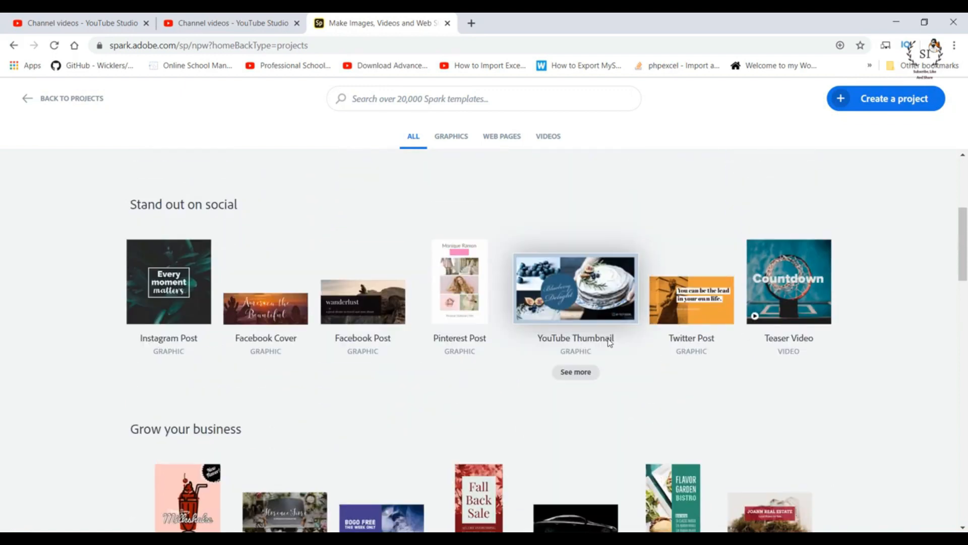
left_click(585, 305)
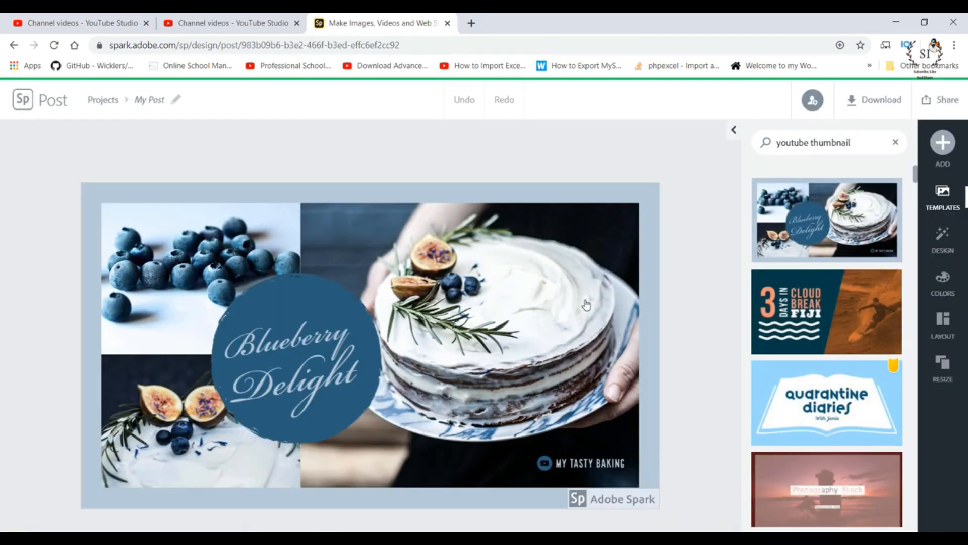
- Delete the content of the large cake photo cell, keeping the cell itself
left_click(528, 252)
left_click(691, 414)
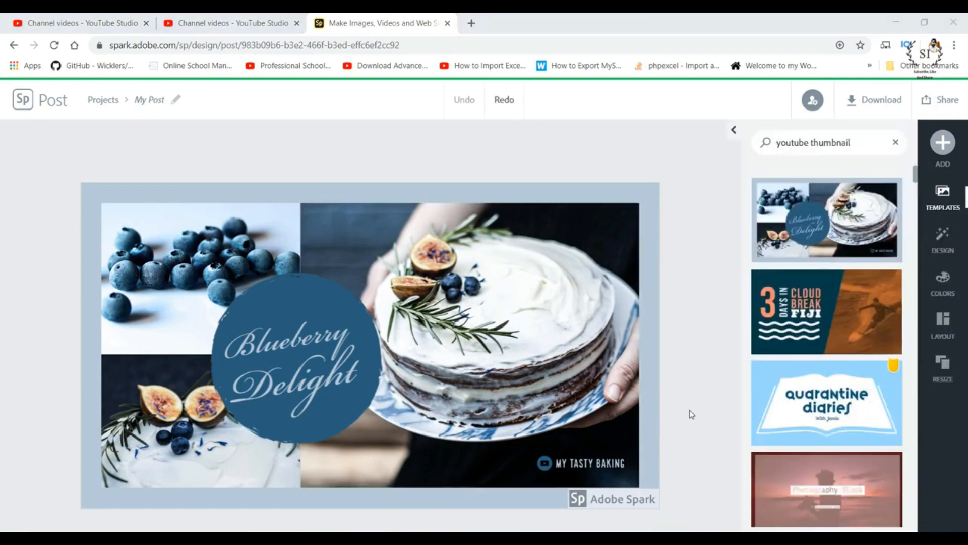
left_click(543, 373)
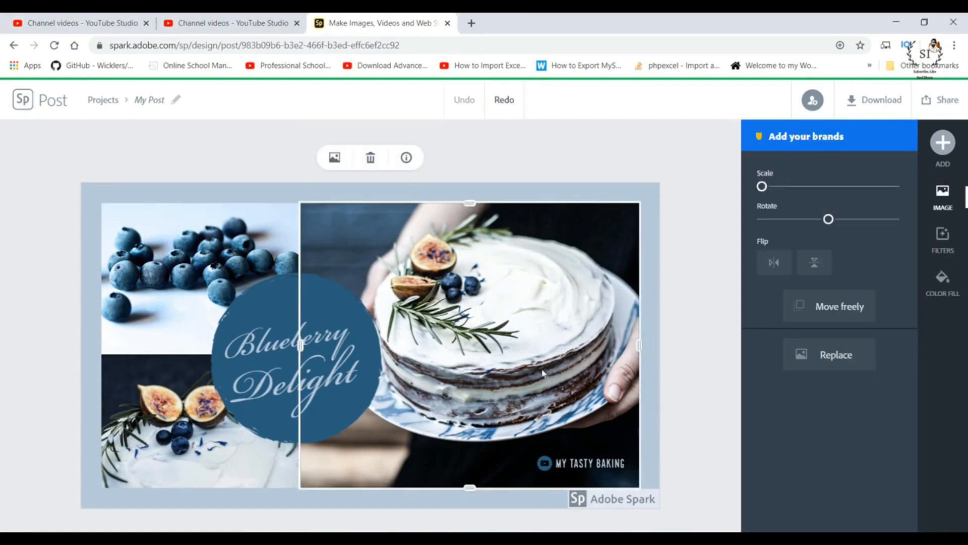
key("Delete")
left_click(566, 339)
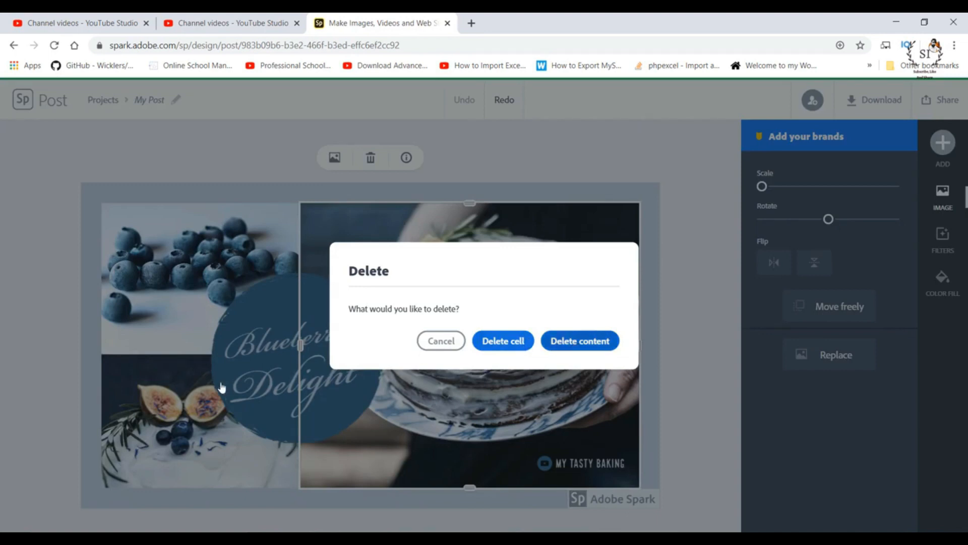
- Delete the "Blueberry Delight" badge and the content of the blueberry and fig photo cells, keeping both cells
left_click(249, 386)
key("Delete")
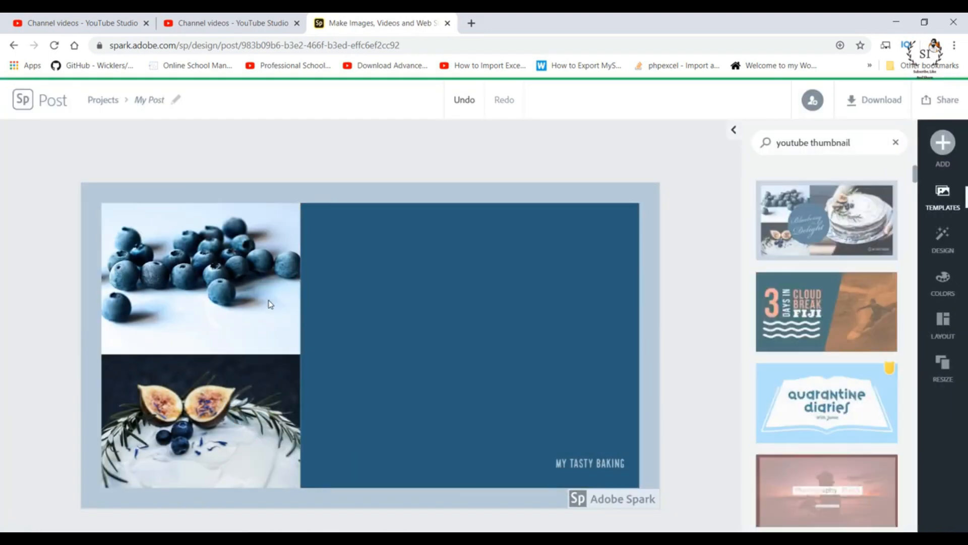
left_click(271, 302)
key("Delete")
left_click(560, 340)
key("Delete")
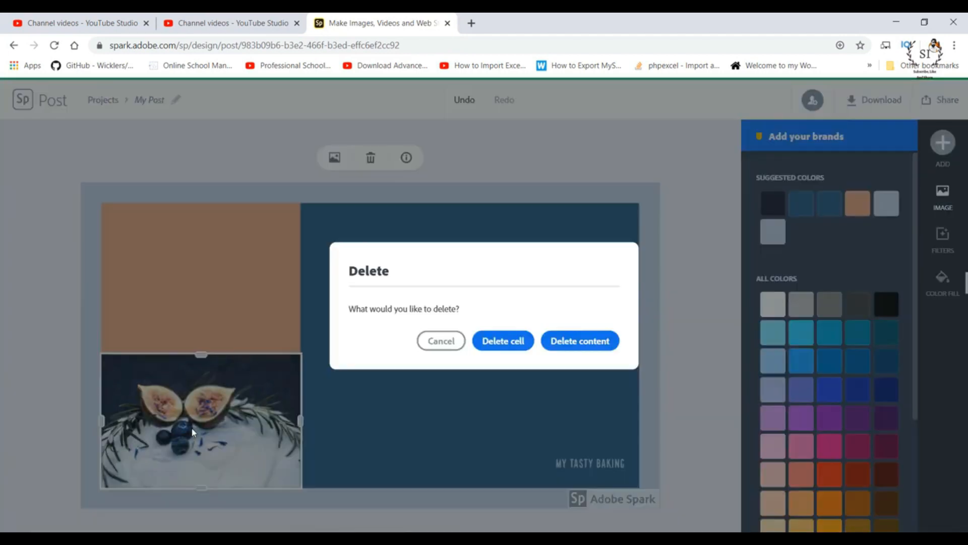
left_click(576, 343)
- Delete the remaining coloured cells and the "MY TASTY BAKING" text from the canvas
left_click(483, 365)
key("Delete")
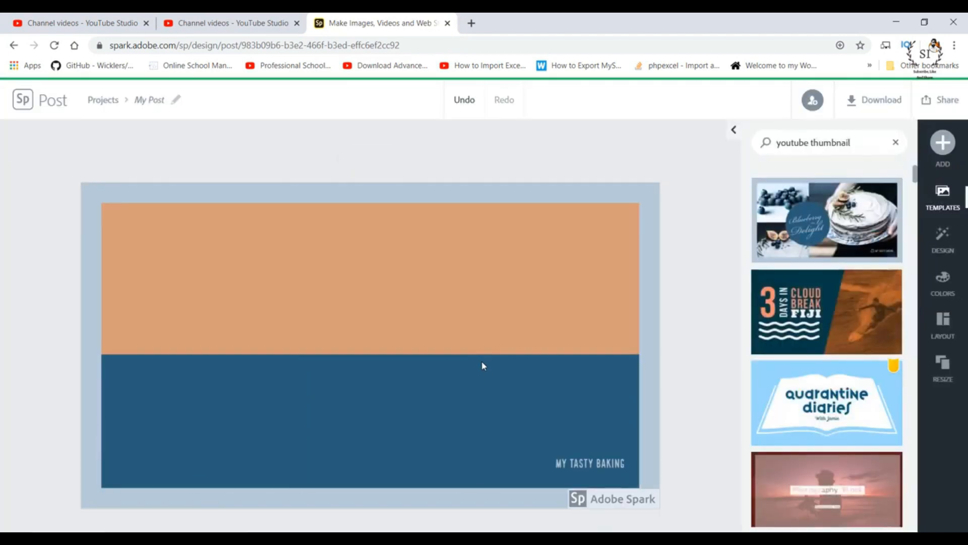
left_click(485, 368)
key("Delete")
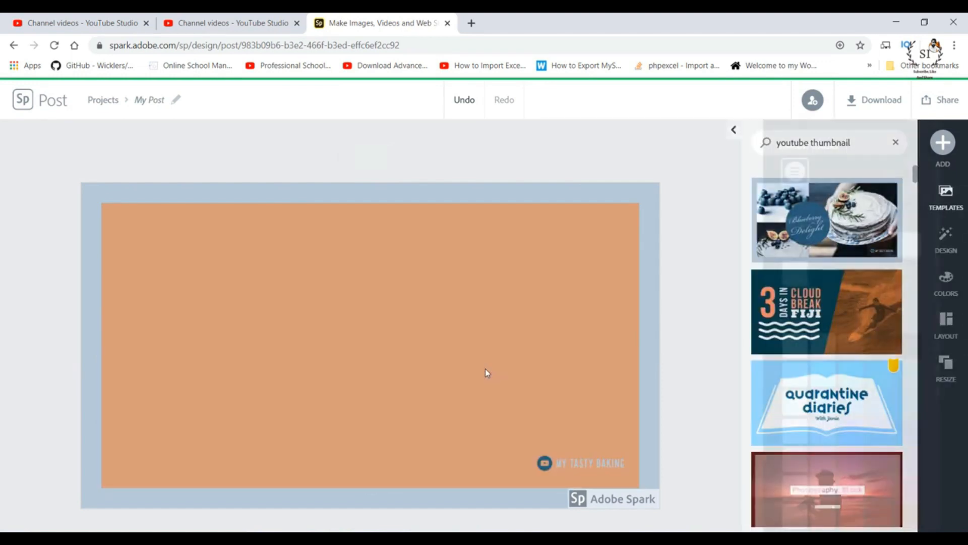
left_click(544, 430)
key("Delete")
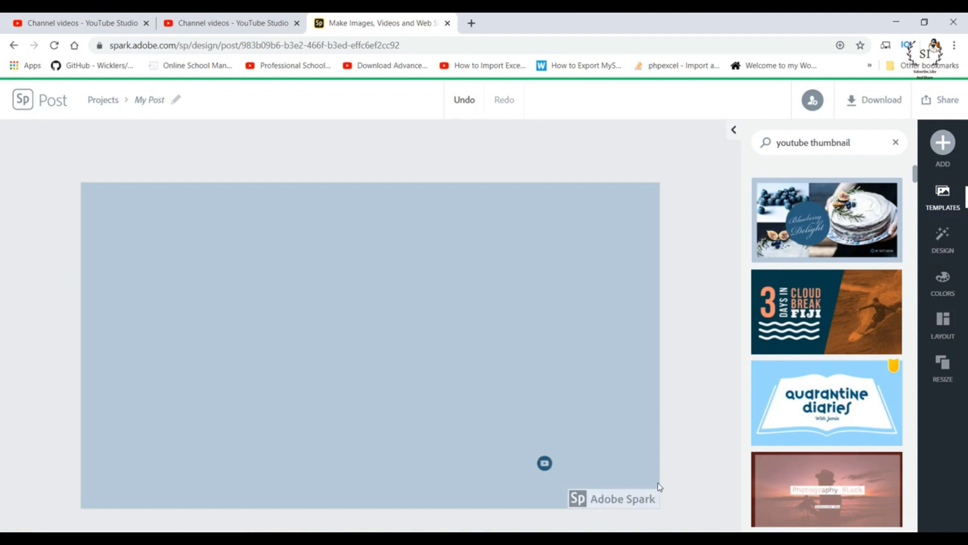
- Remove the Adobe Spark watermark, reviewing the pricing plans and choosing the free Starter Plan
left_click(605, 501)
left_click(571, 456)
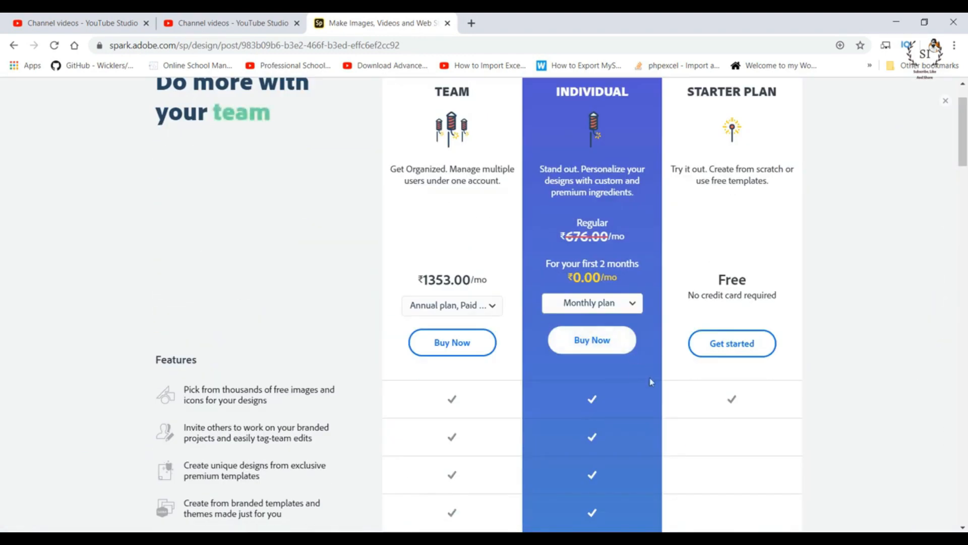
scroll(704, 406, "up", 1)
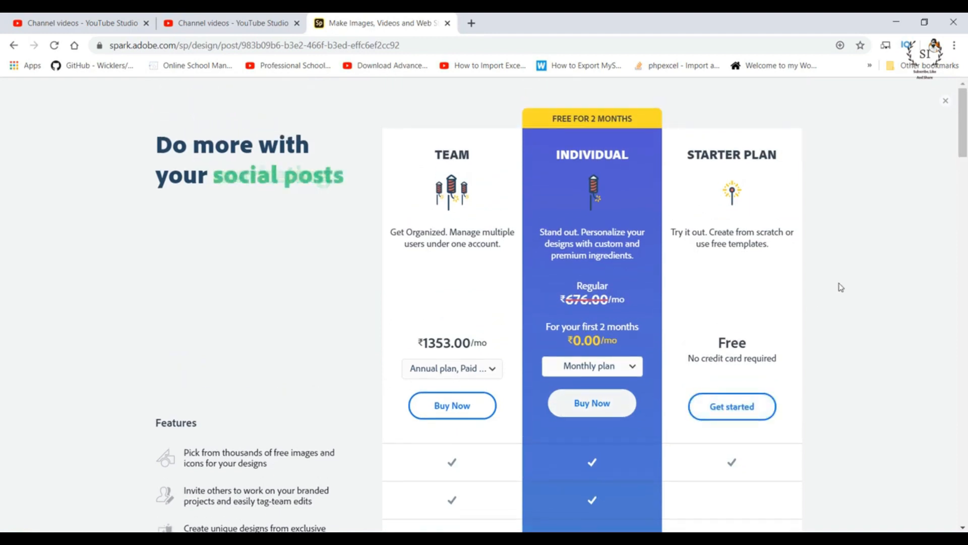
left_click(741, 411)
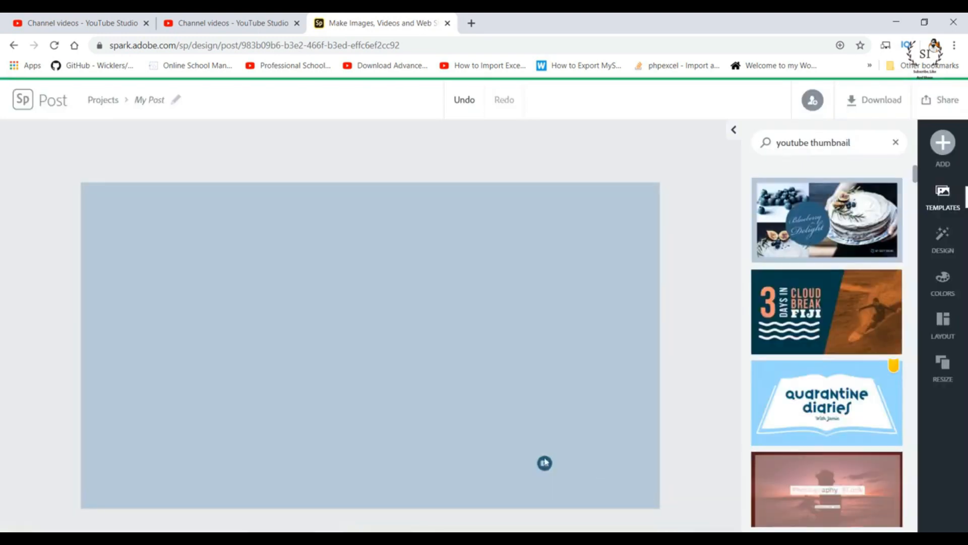
- Delete the leftover round video icon near the canvas's lower edge
right_click(547, 468)
left_click(547, 467)
left_click(547, 468)
left_click(547, 469)
- Add a text from scratch reading "Video on Thumbnails"
left_click(942, 144)
left_click(764, 152)
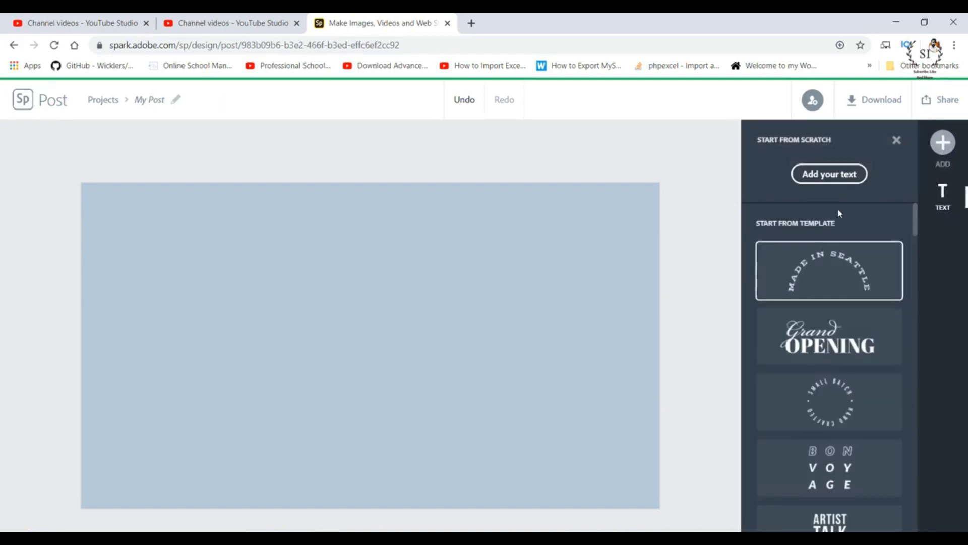
left_click(829, 173)
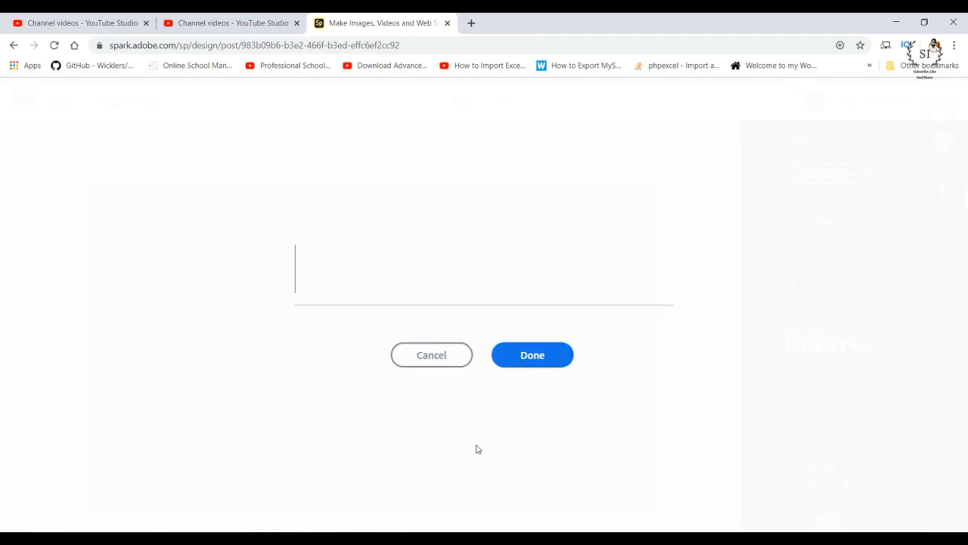
type("Vid")
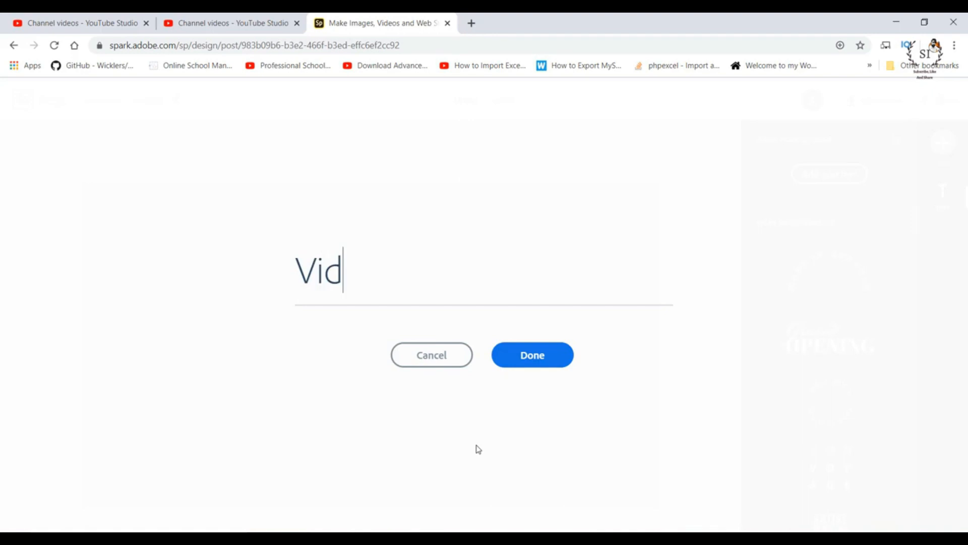
type("eo on T")
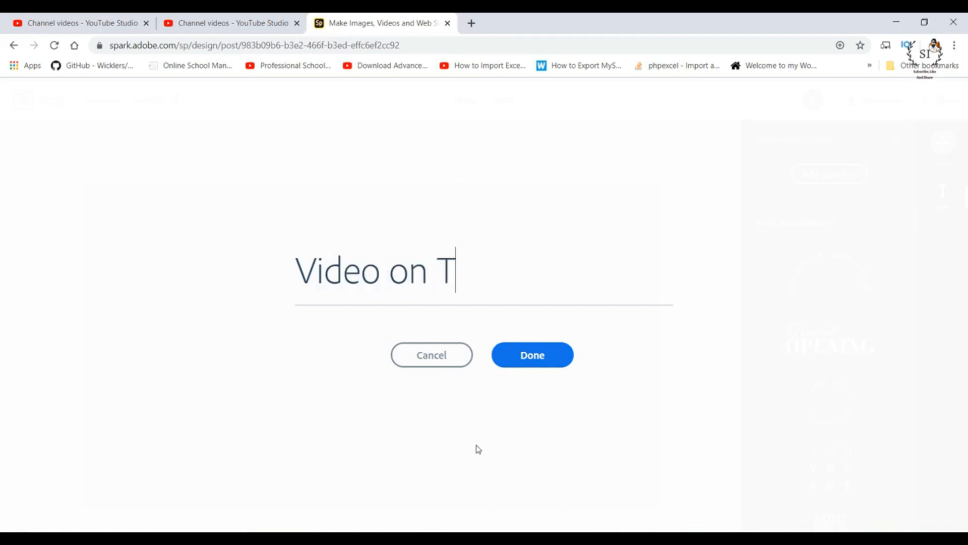
type("humbnails")
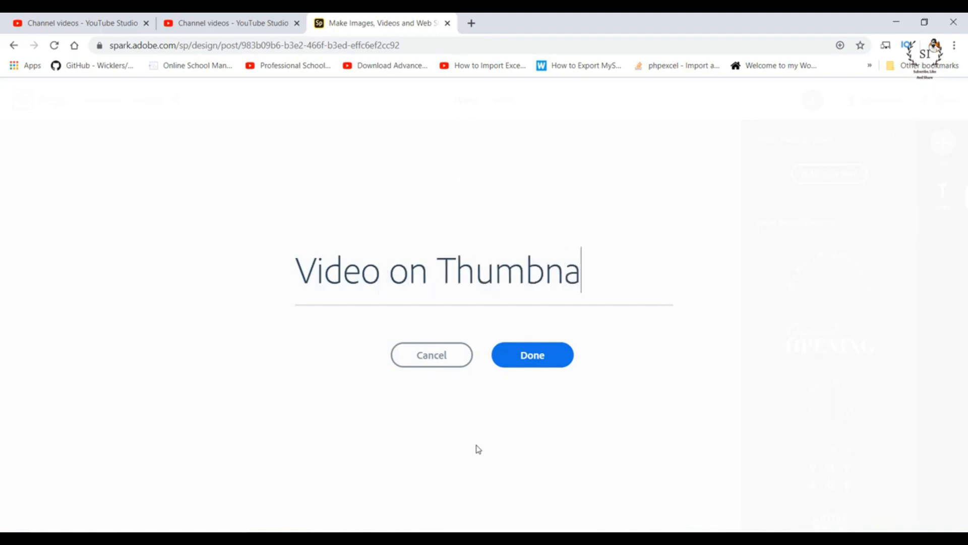
key("Return")
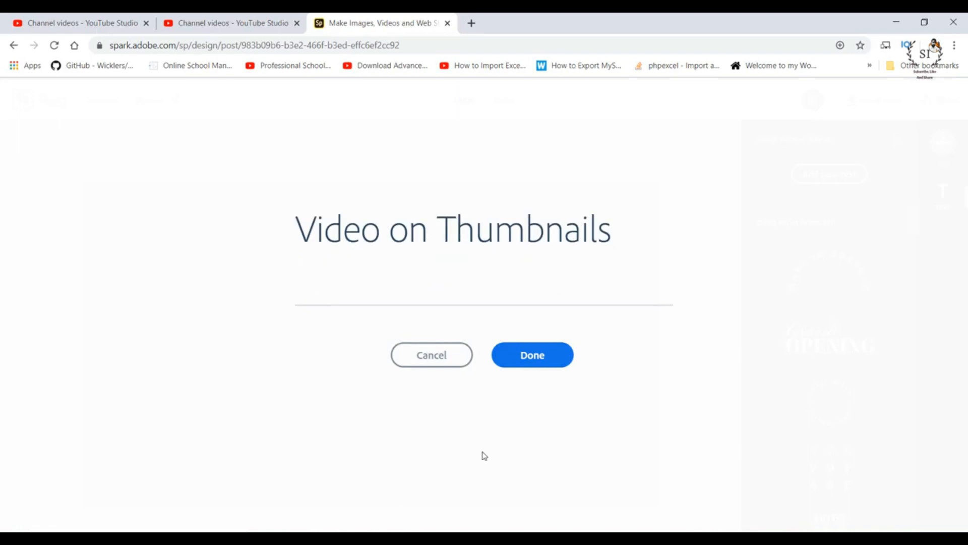
key("BackSpace")
left_click(532, 361)
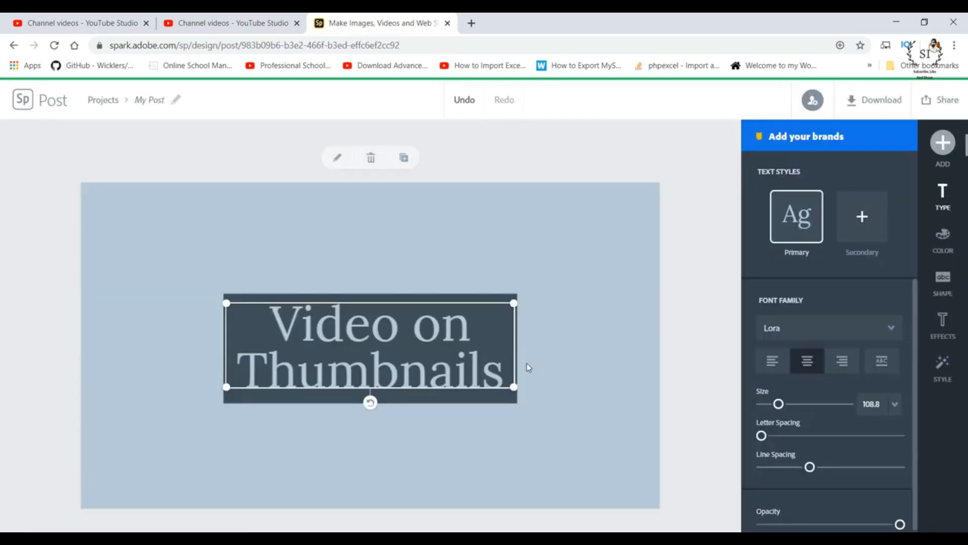
- Restyle the title with a suggested bold black slab-serif look and fit it on one line along the canvas's upper edge
left_click_drag(463, 357, 455, 237)
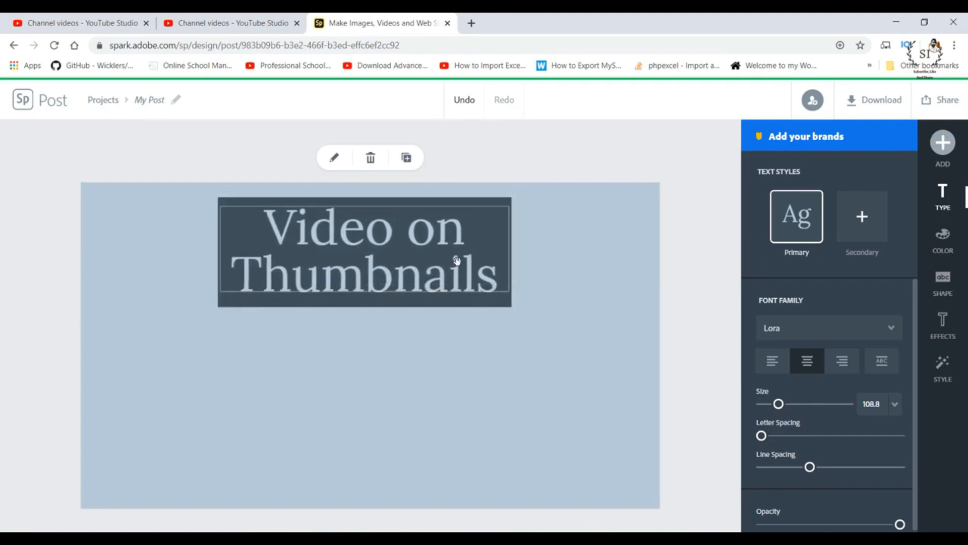
left_click(940, 373)
left_click_drag(837, 346, 873, 365)
left_click_drag(508, 290, 625, 236)
left_click_drag(397, 226, 415, 218)
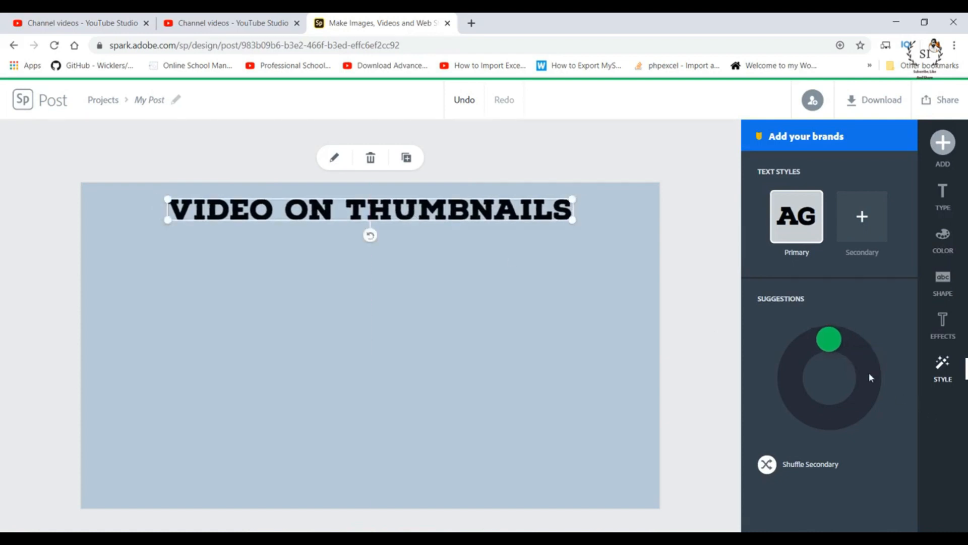
mouse_move(842, 339)
left_mouse_down()
mouse_move(852, 349)
mouse_move(815, 343)
mouse_move(795, 367)
mouse_move(806, 387)
mouse_move(819, 350)
mouse_move(849, 339)
mouse_move(869, 361)
mouse_move(833, 337)
left_mouse_up()
left_click(499, 322)
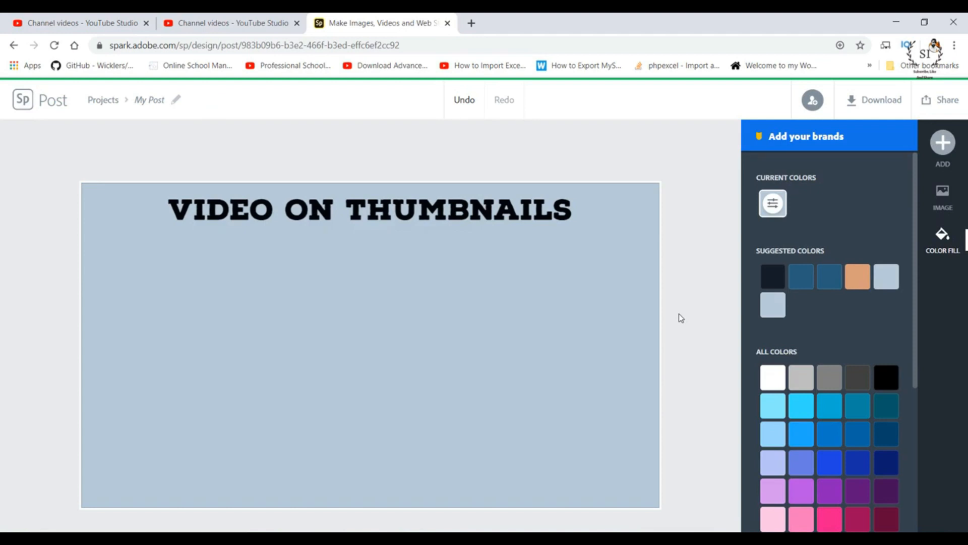
left_click(691, 318)
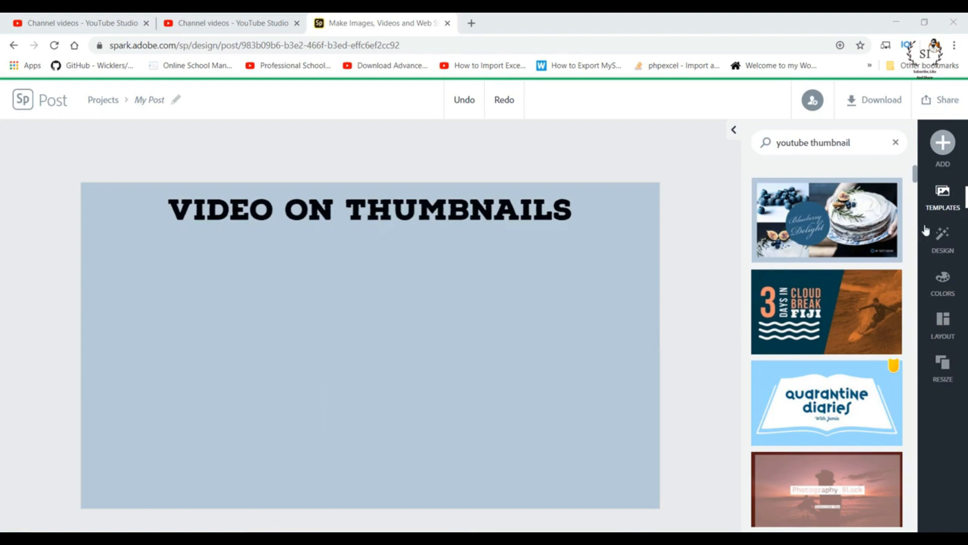
- Upload the photo IMG_20191025_195130_Bokeh and pin it to the background
left_click(941, 147)
left_click(807, 151)
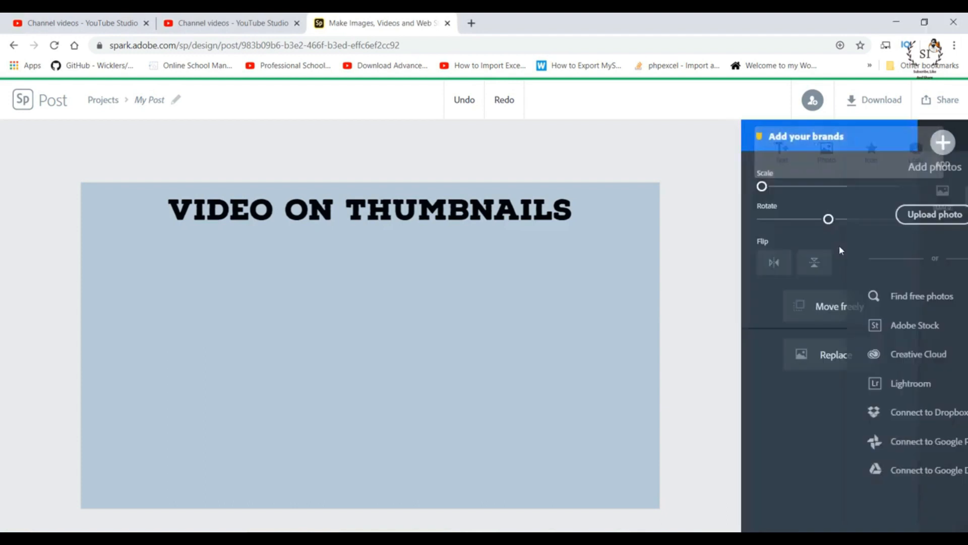
left_click(849, 216)
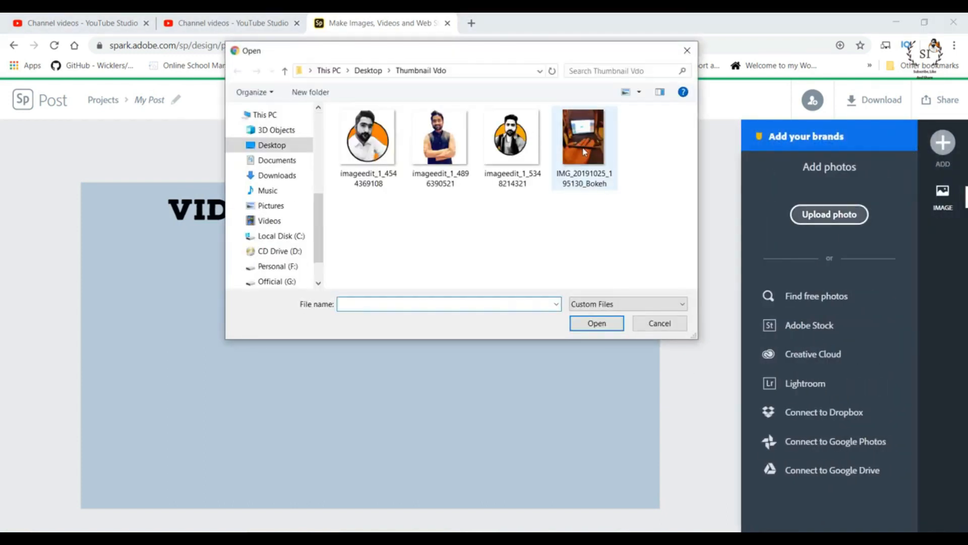
left_click(584, 149)
left_click(597, 323)
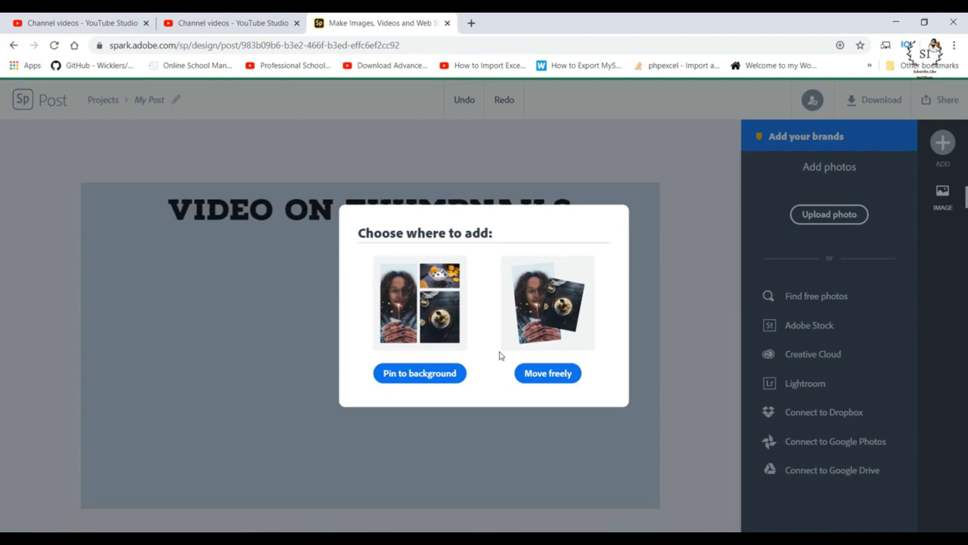
left_click(421, 379)
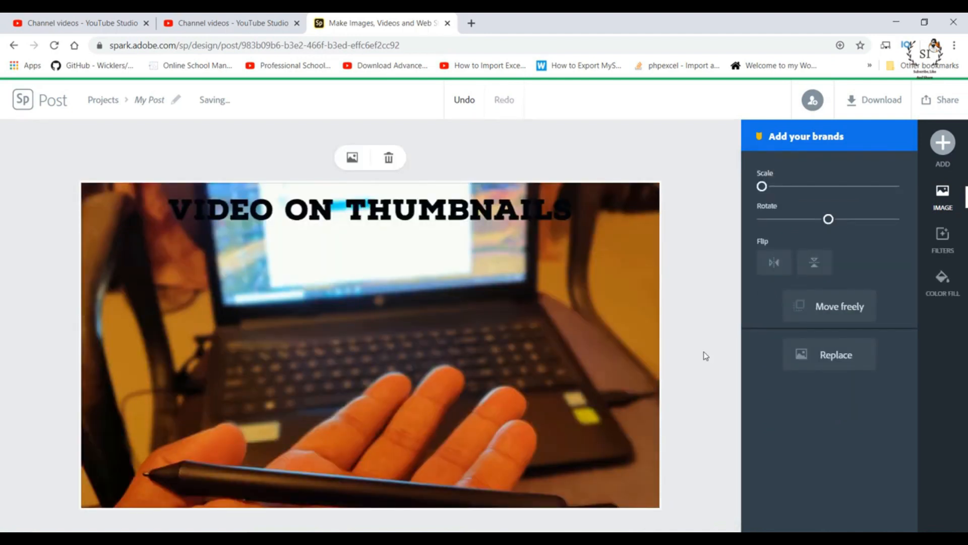
- Reposition the background photo within the canvas and scale it up slightly
left_click_drag(502, 358, 512, 469)
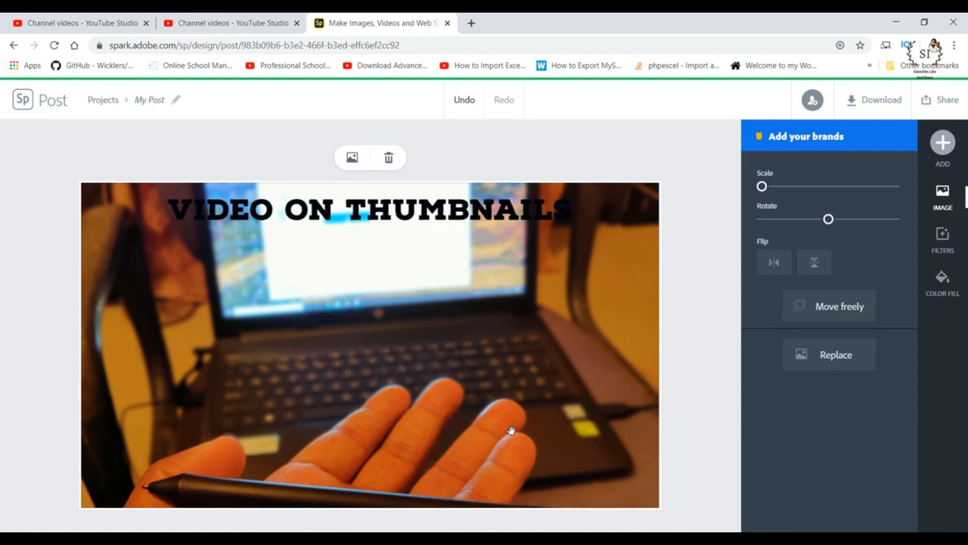
left_click_drag(485, 380, 483, 345)
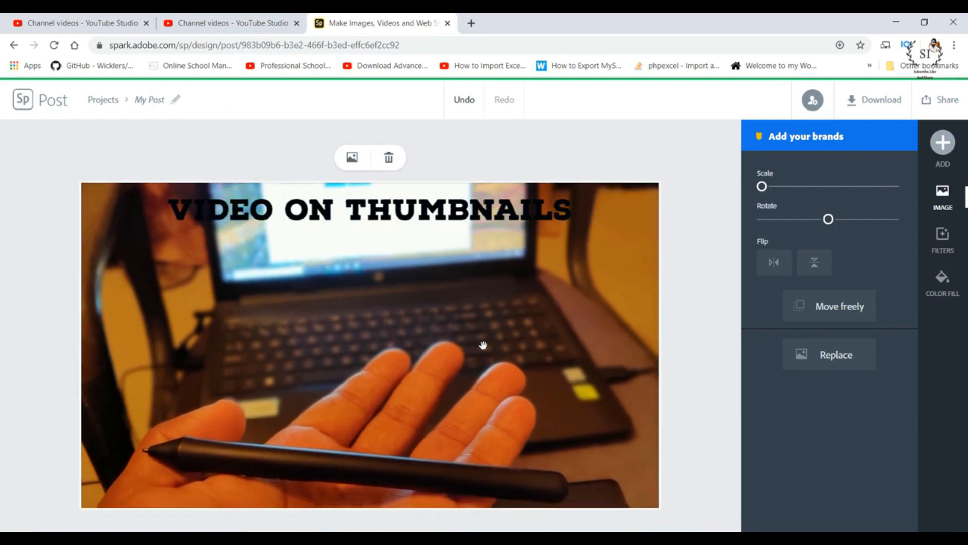
mouse_move(762, 186)
left_mouse_down()
mouse_move(773, 188)
mouse_move(762, 186)
left_mouse_up()
mouse_move(830, 220)
left_mouse_down()
mouse_move(839, 221)
mouse_move(812, 222)
mouse_move(829, 221)
left_mouse_up()
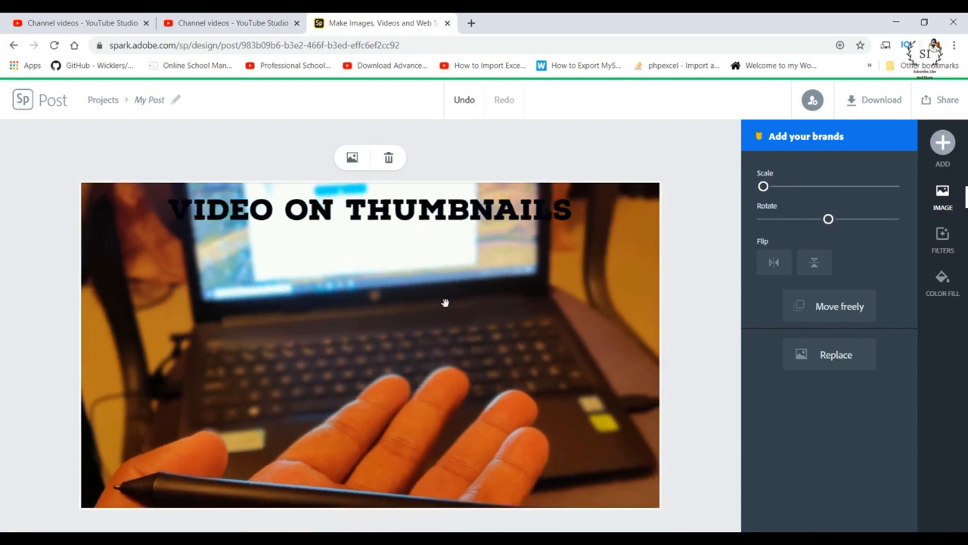
- Move the title slightly lower over the laptop screen and keep its wording
left_click_drag(429, 223, 437, 243)
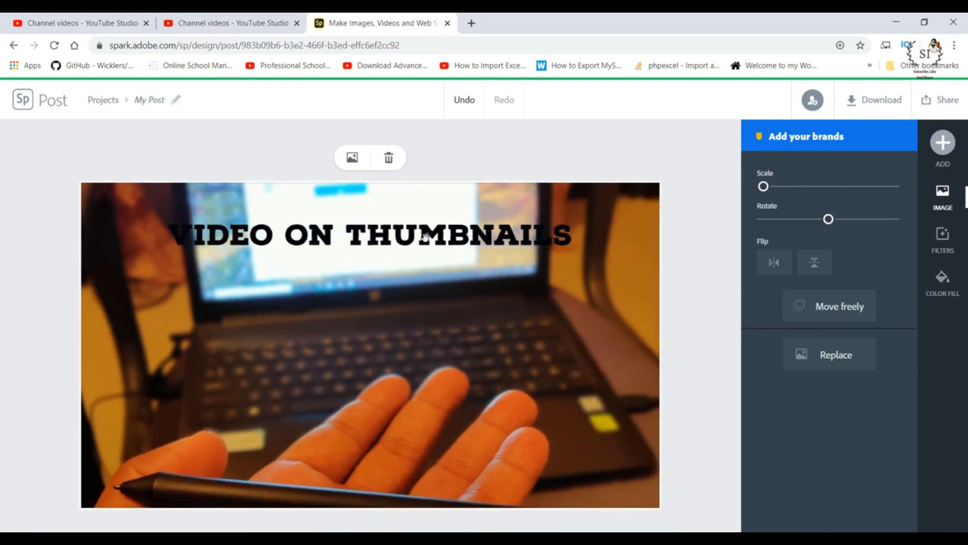
left_click(425, 237)
double_click(425, 237)
left_click(434, 355)
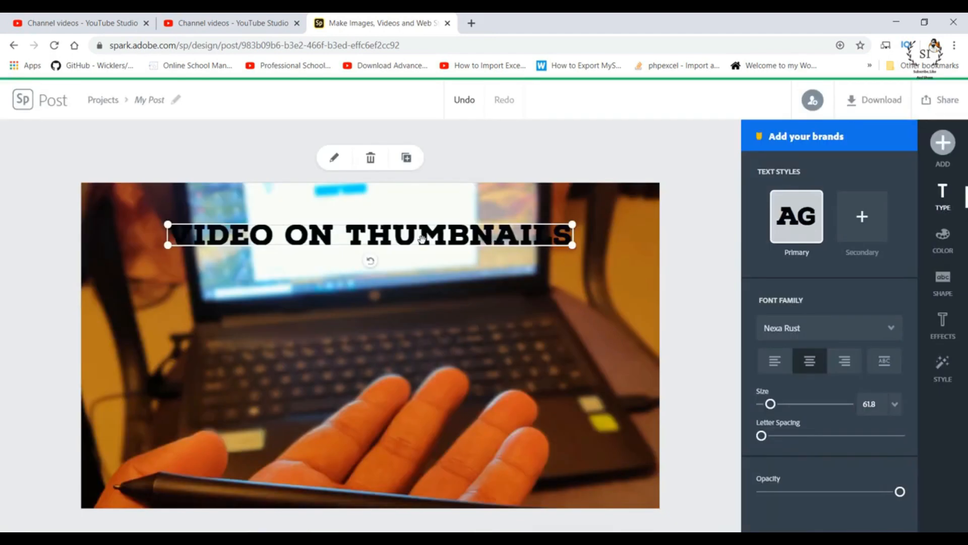
- Recolour the title dark purple and arrange it larger on two lines over the laptop screen
left_click(943, 240)
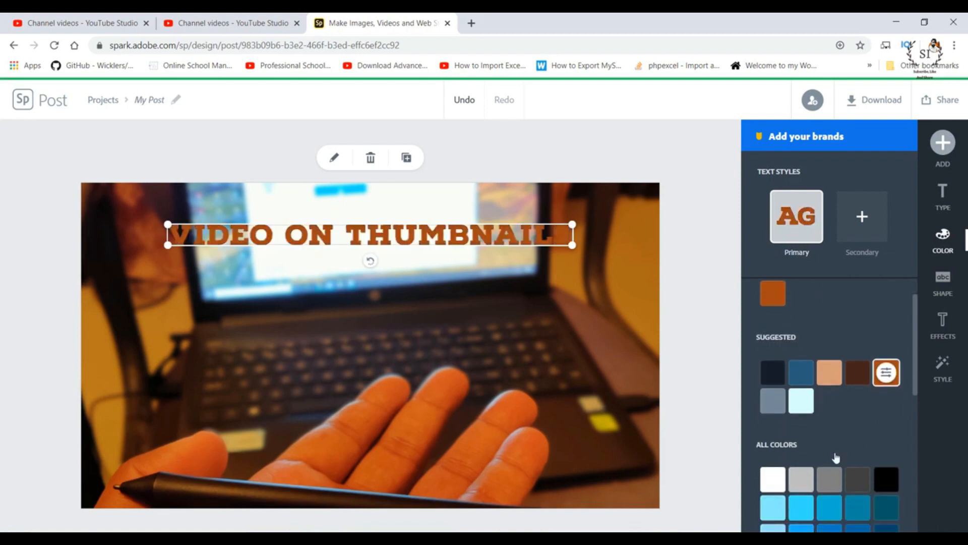
scroll(834, 456, "down", 3)
left_click(834, 475)
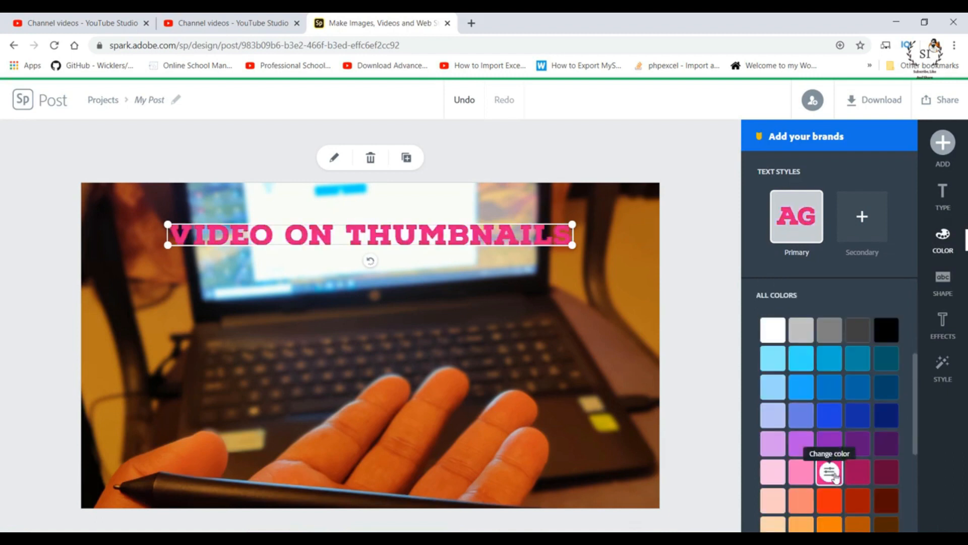
left_click(828, 499)
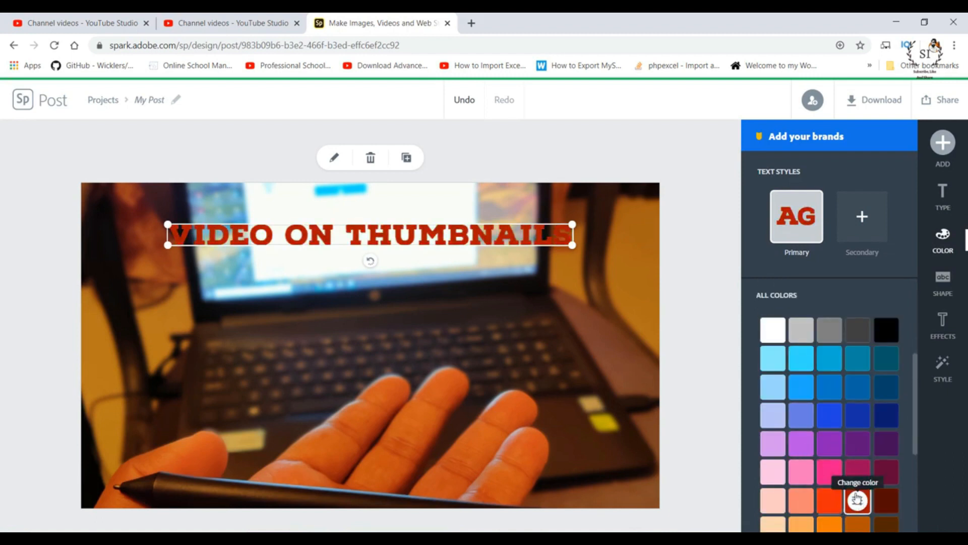
scroll(857, 501, "down", 3)
left_click(828, 426)
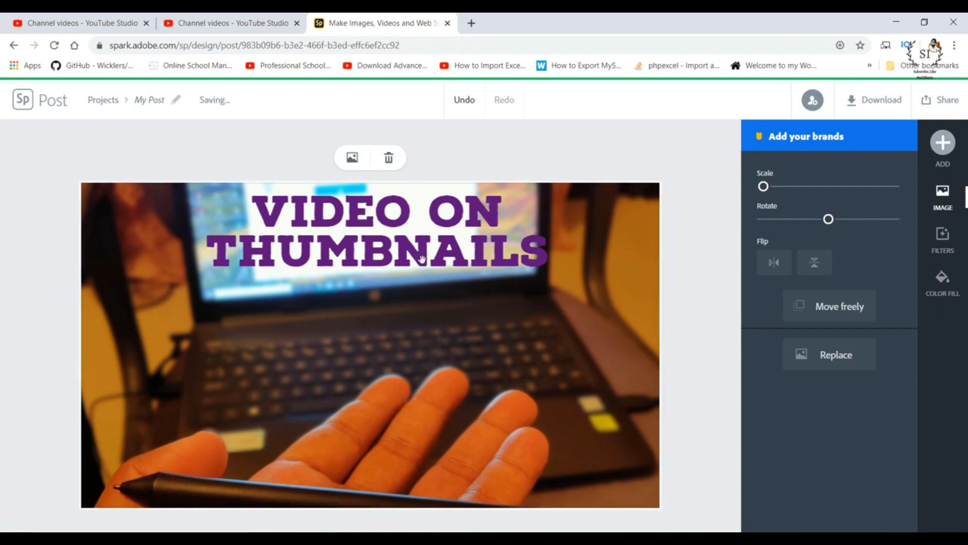
left_click_drag(431, 263, 431, 265)
left_click(947, 159)
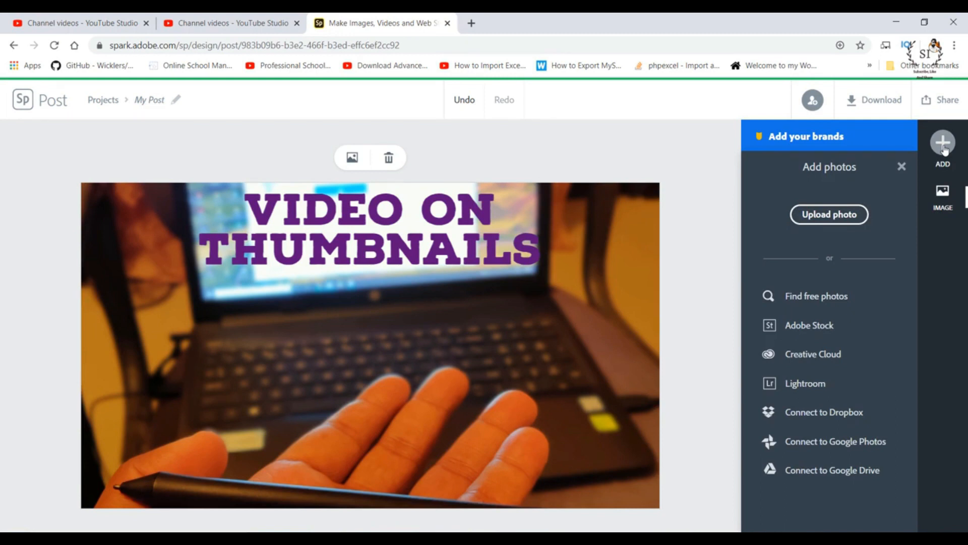
left_click(944, 147)
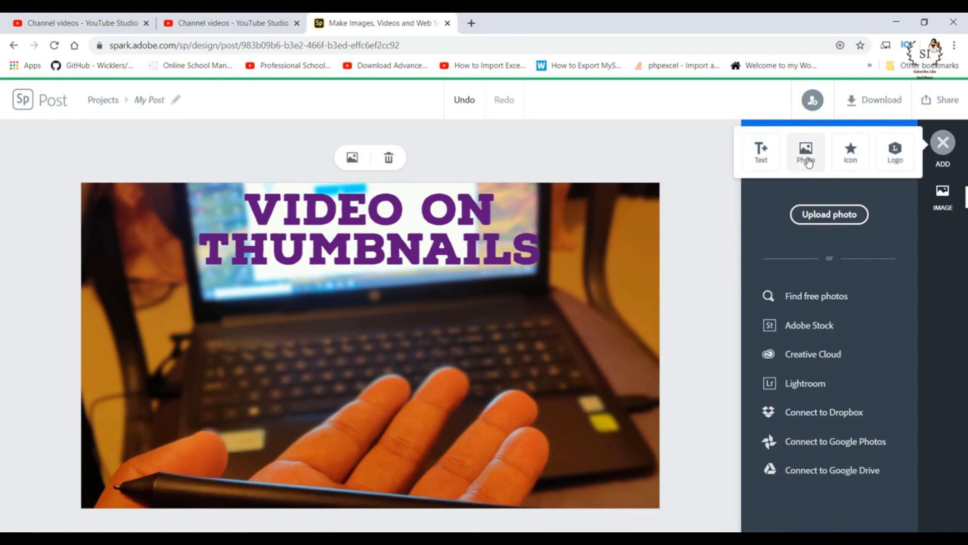
left_click(807, 161)
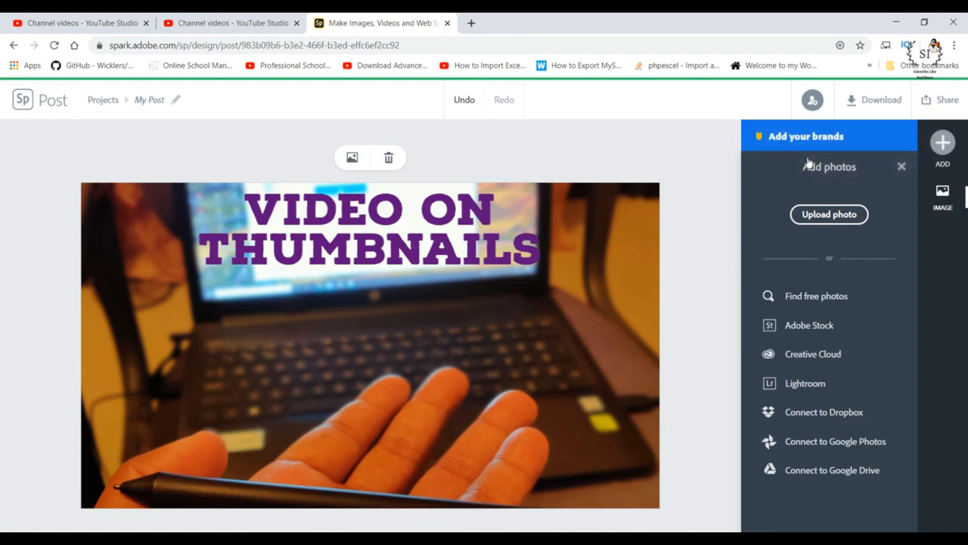
left_click(838, 222)
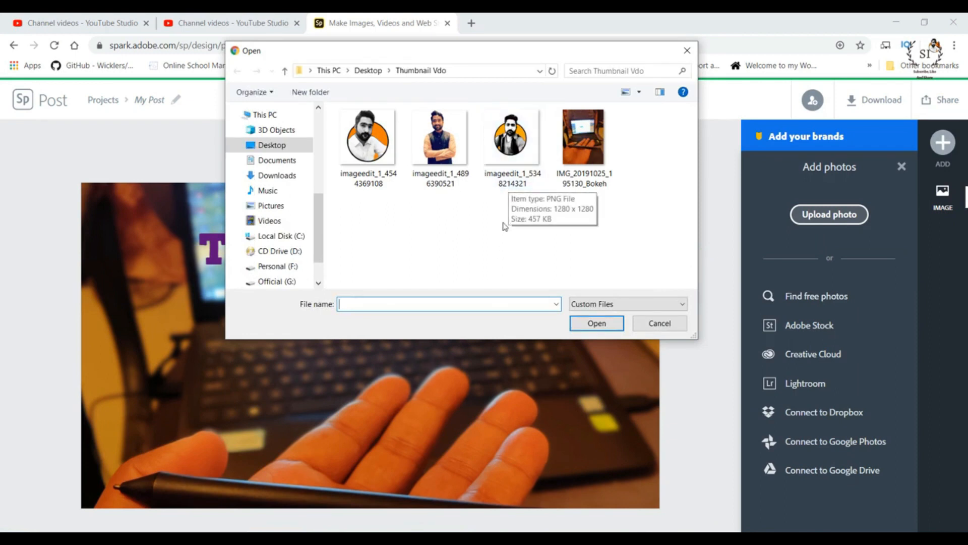
left_click(520, 145)
left_click(596, 323)
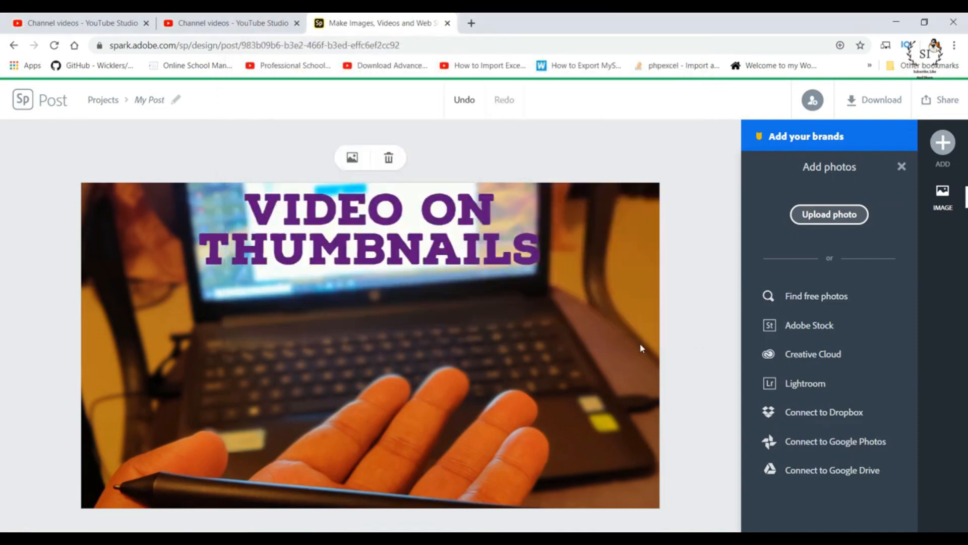
left_click(549, 374)
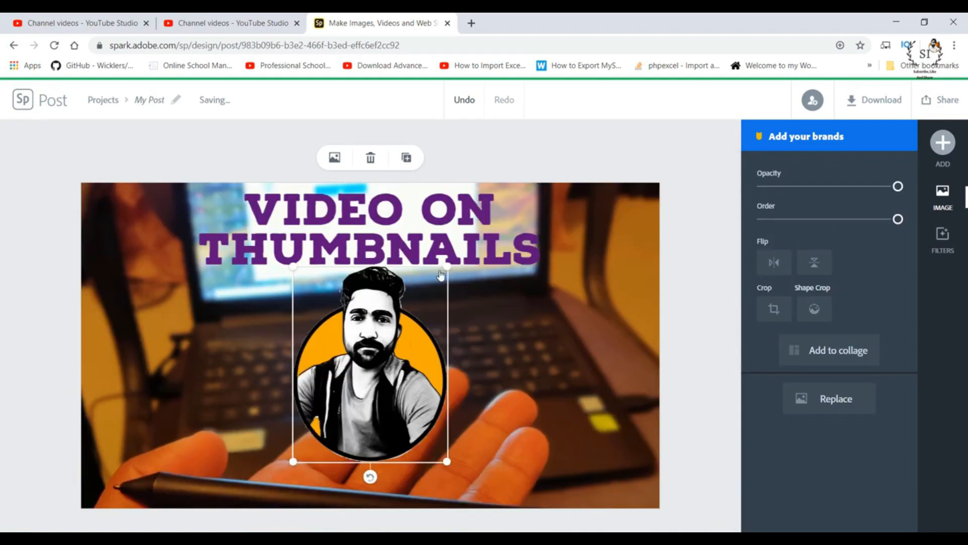
- Shrink the round portrait into the canvas's upper-left corner and shift the background photo slightly to the left
left_click_drag(440, 275, 632, 215)
left_click_drag(568, 226, 106, 215)
left_click(394, 339)
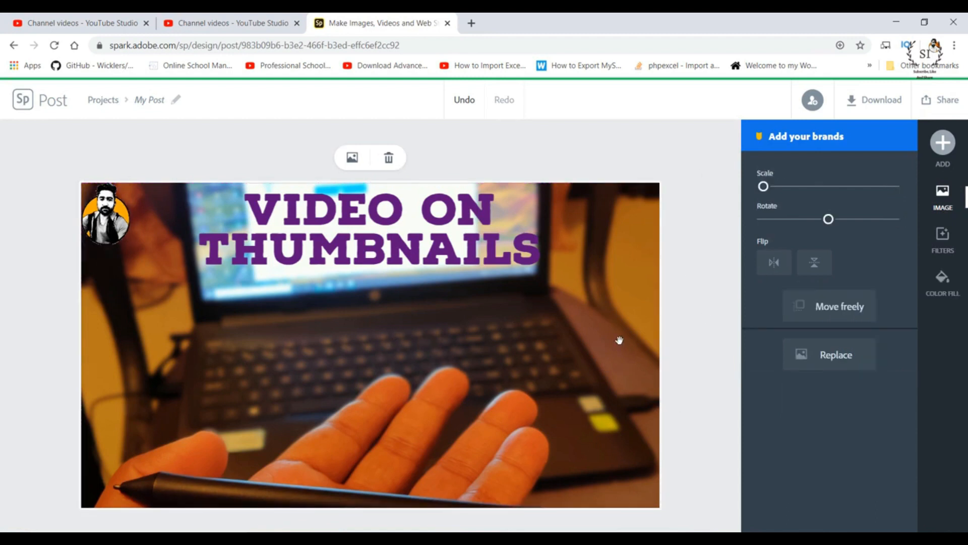
left_click_drag(543, 398, 516, 396)
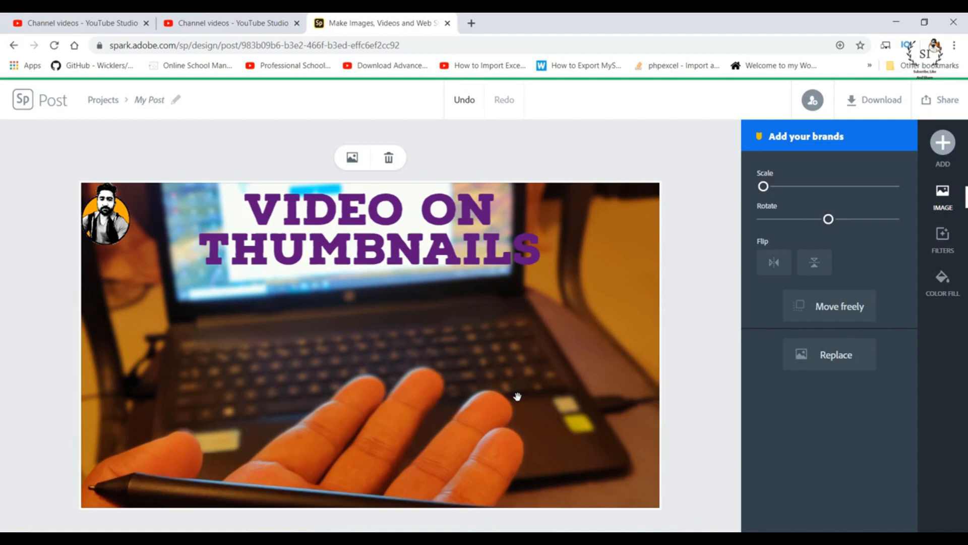
left_click(933, 153)
left_click(803, 153)
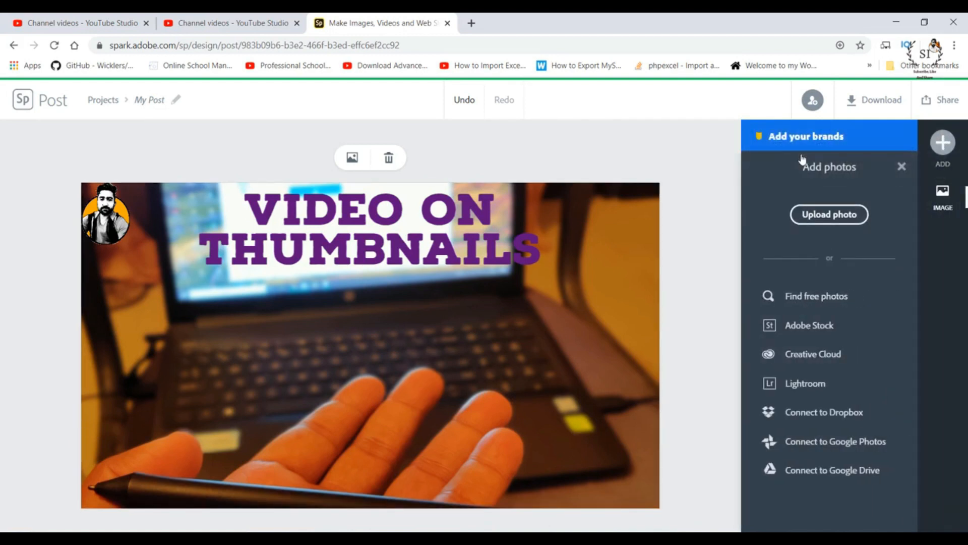
left_click(834, 217)
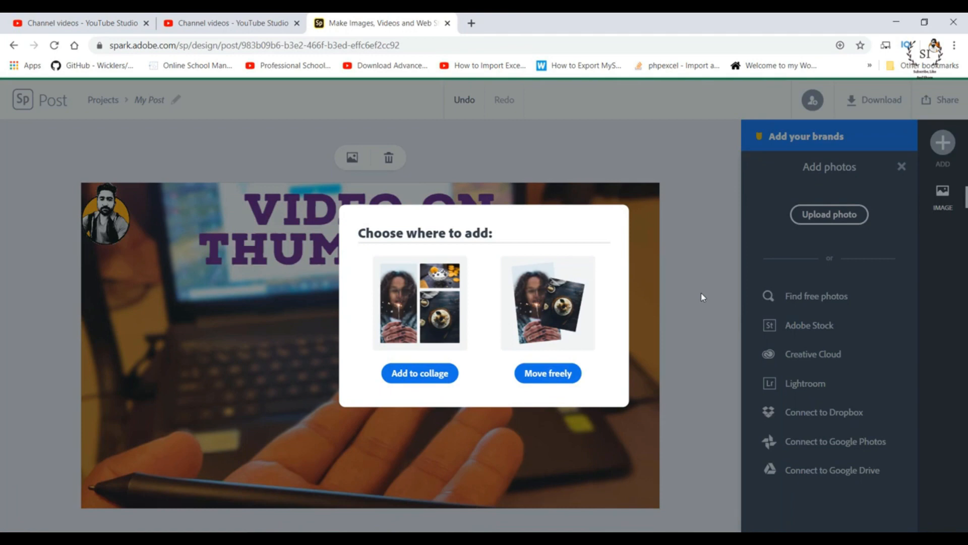
left_click(558, 379)
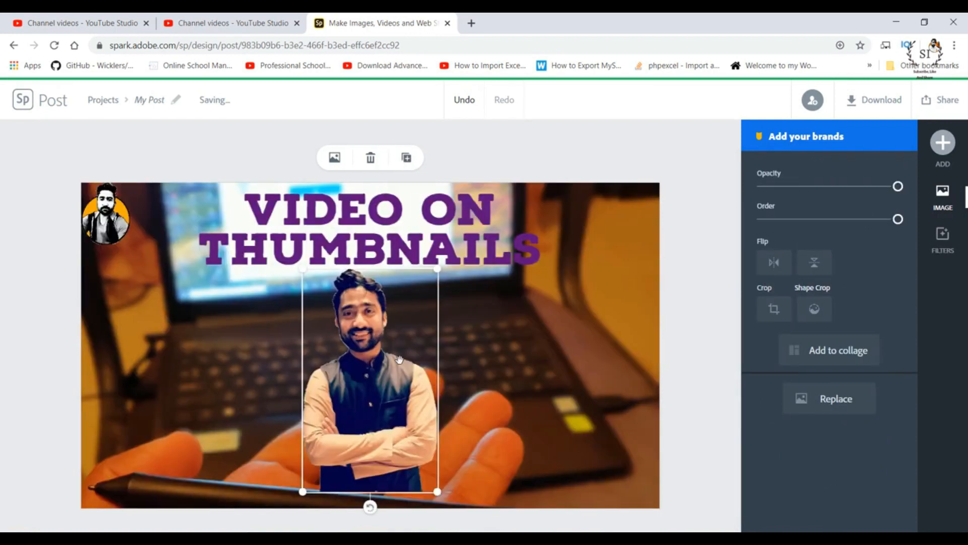
left_click_drag(400, 359, 608, 374)
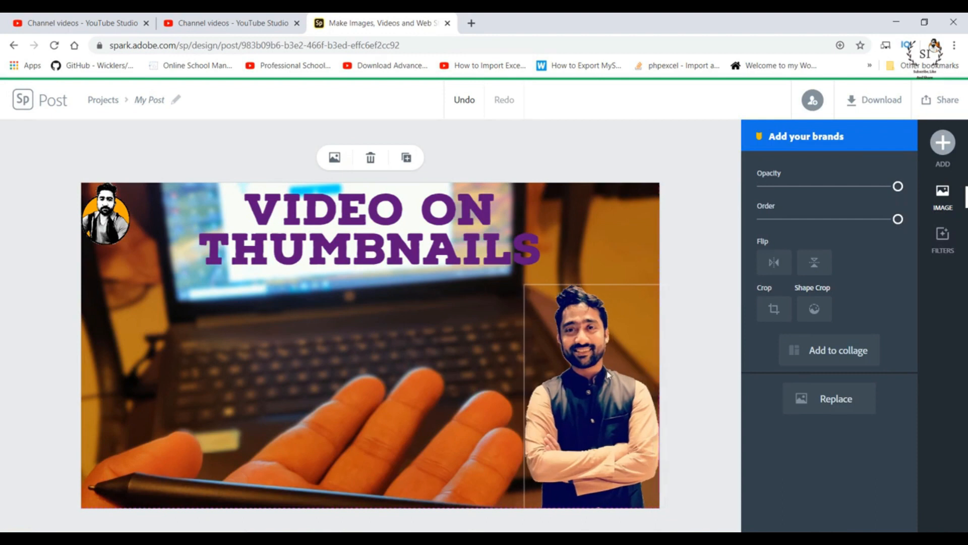
left_click_drag(524, 284, 451, 208)
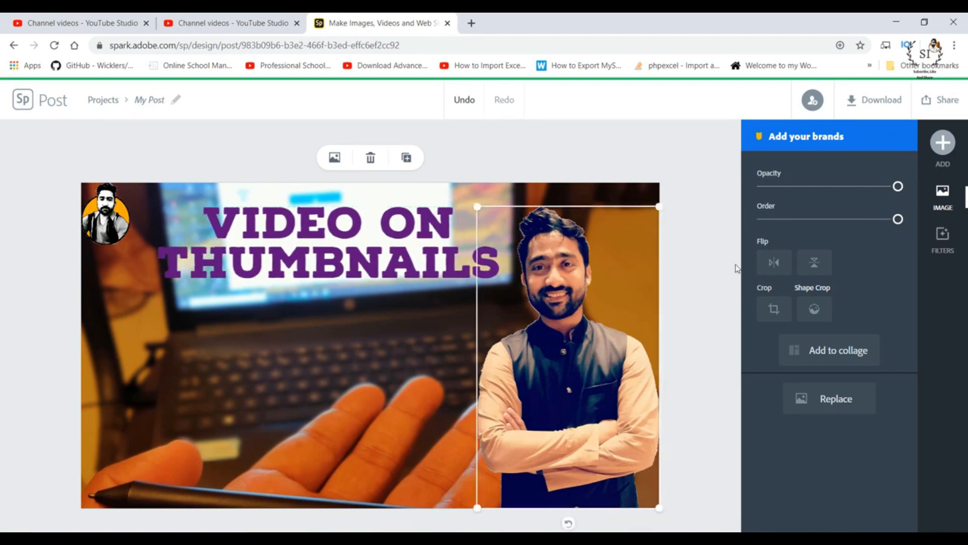
- Move the title to overlap the crossed-arms portrait and set the portrait's order to 1
left_click_drag(424, 273, 468, 270)
left_click(596, 297)
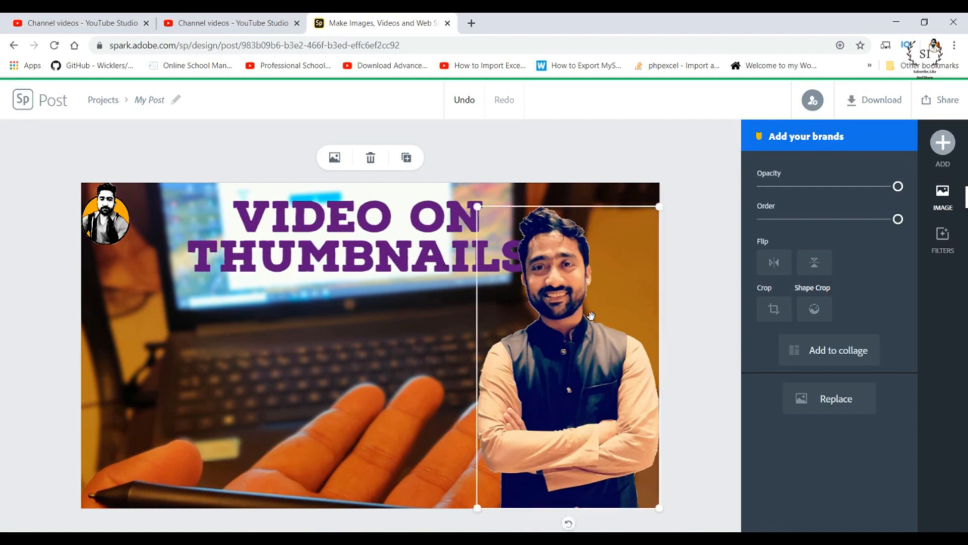
left_click_drag(898, 219, 762, 219)
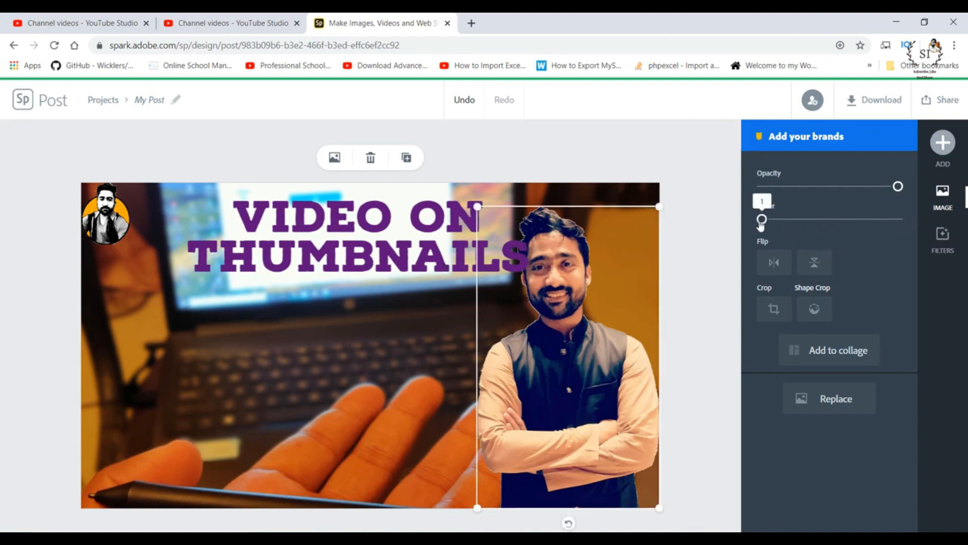
- Shift the title left, clear of the man's face, and reposition the round portrait slightly inside the canvas's upper-left corner
left_click_drag(371, 257, 346, 256)
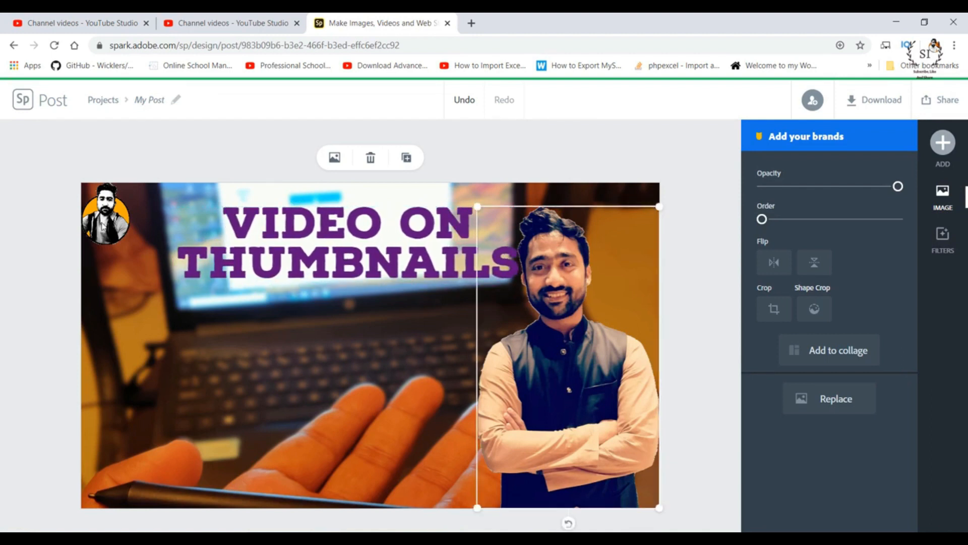
left_click_drag(103, 220, 118, 366)
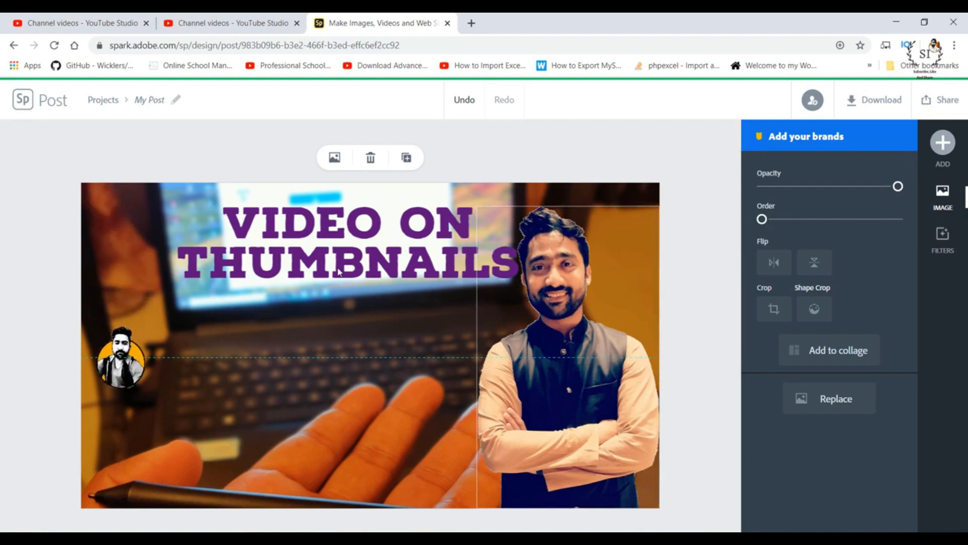
left_click_drag(330, 236, 323, 237)
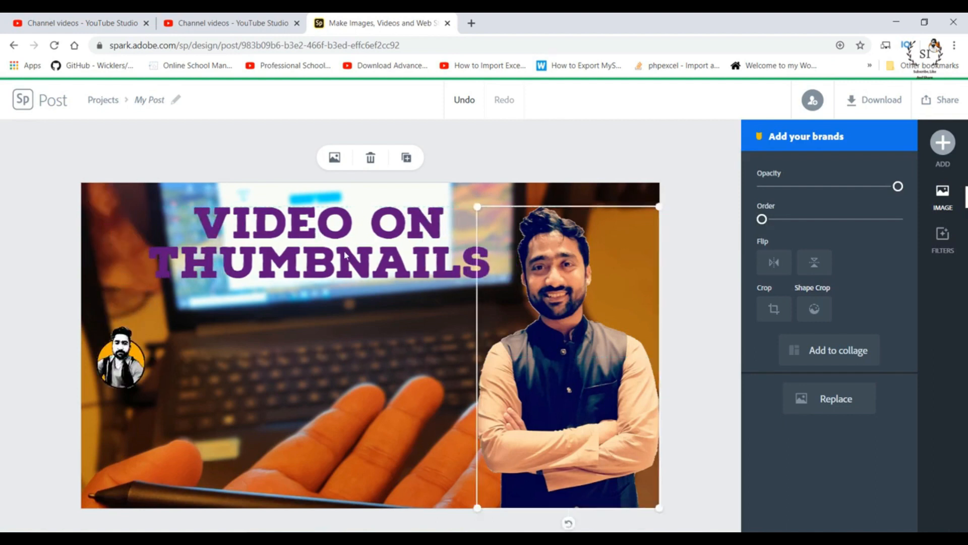
left_click(324, 237)
left_click(341, 339)
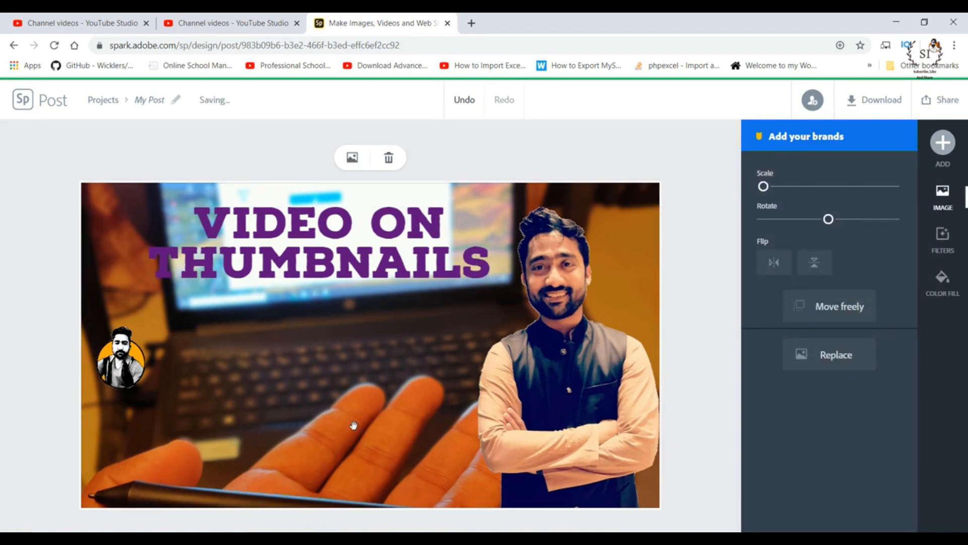
left_click_drag(140, 368, 135, 241)
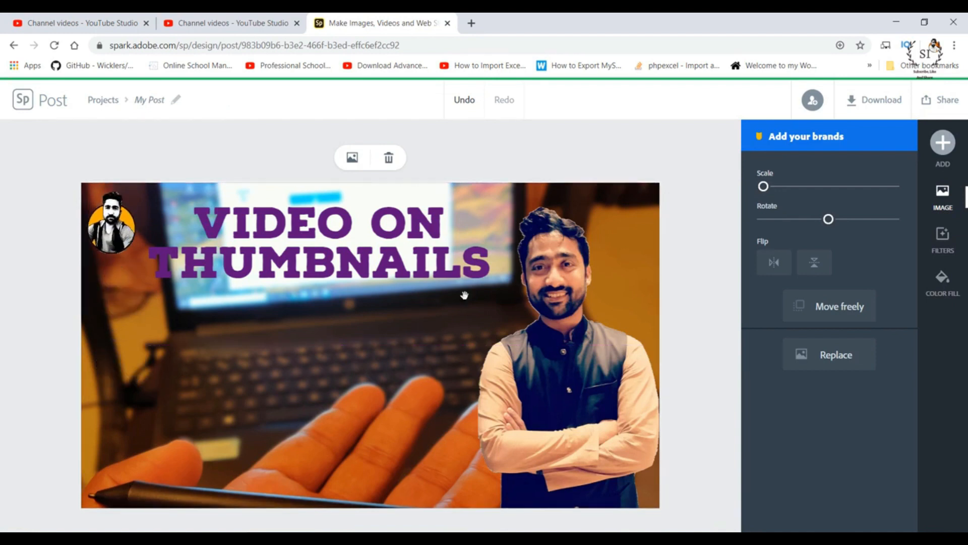
- Add the text "Adobe Spark" and fit it on a single line at size 72.2 beneath the title
left_click(938, 144)
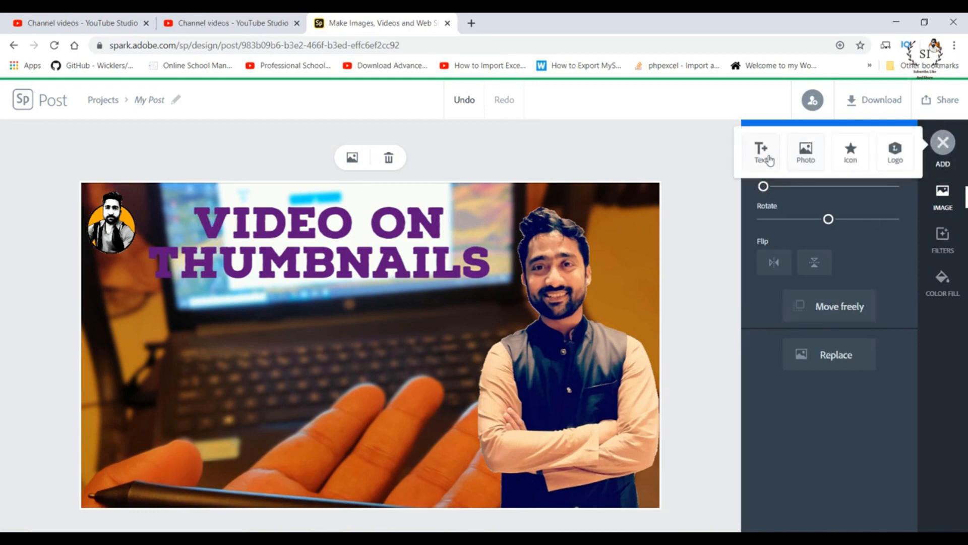
left_click(761, 151)
left_click(834, 205)
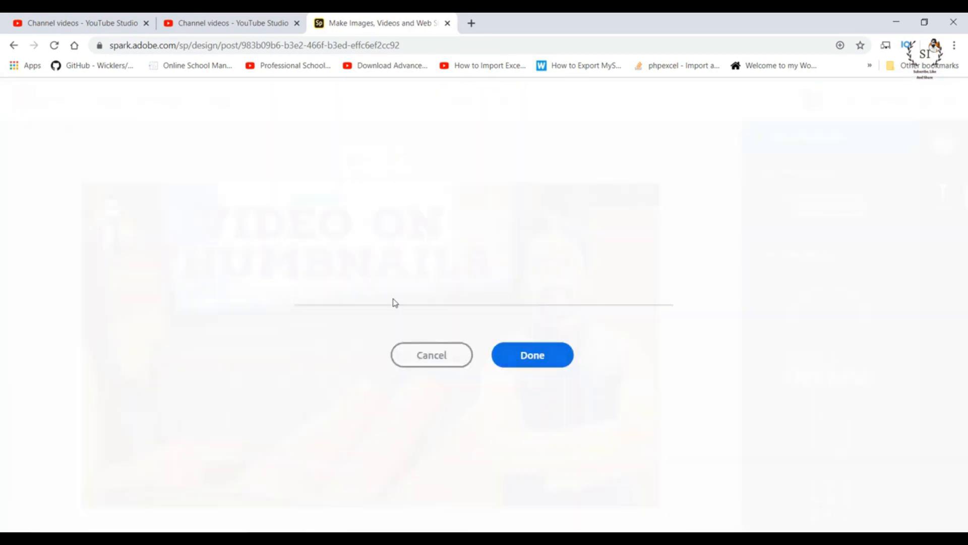
type("Adobe Spark")
left_click(550, 364)
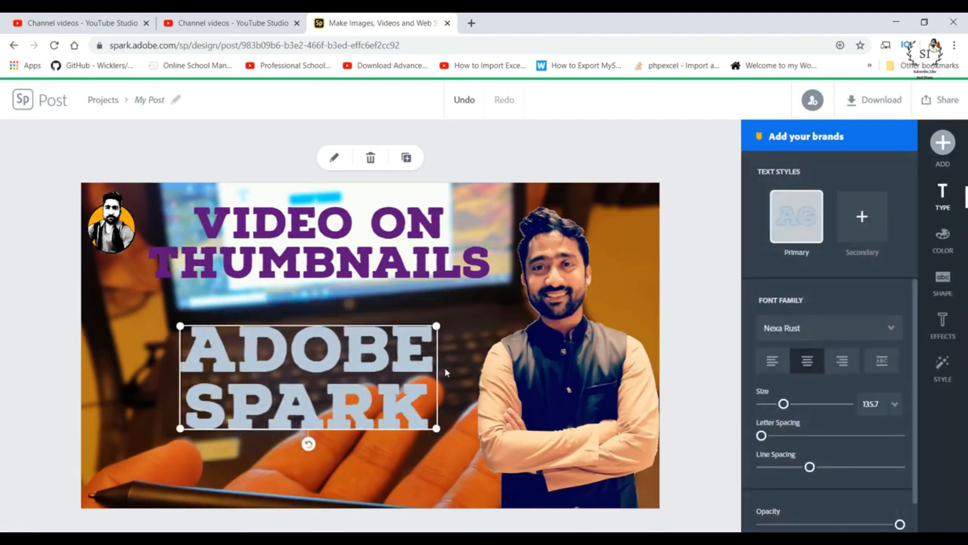
left_click_drag(437, 429, 460, 361)
left_click_drag(383, 371, 380, 374)
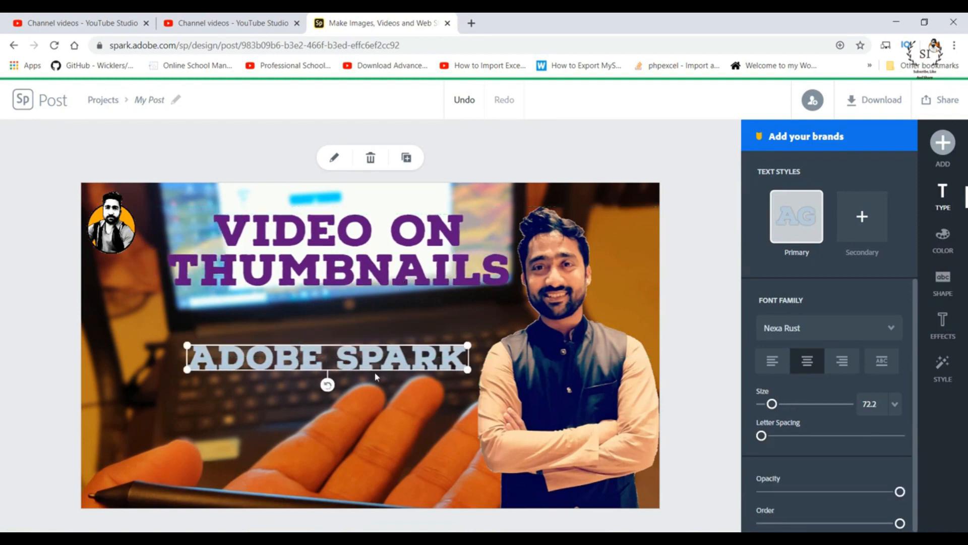
- Download the finished thumbnail as a PNG
left_click(882, 101)
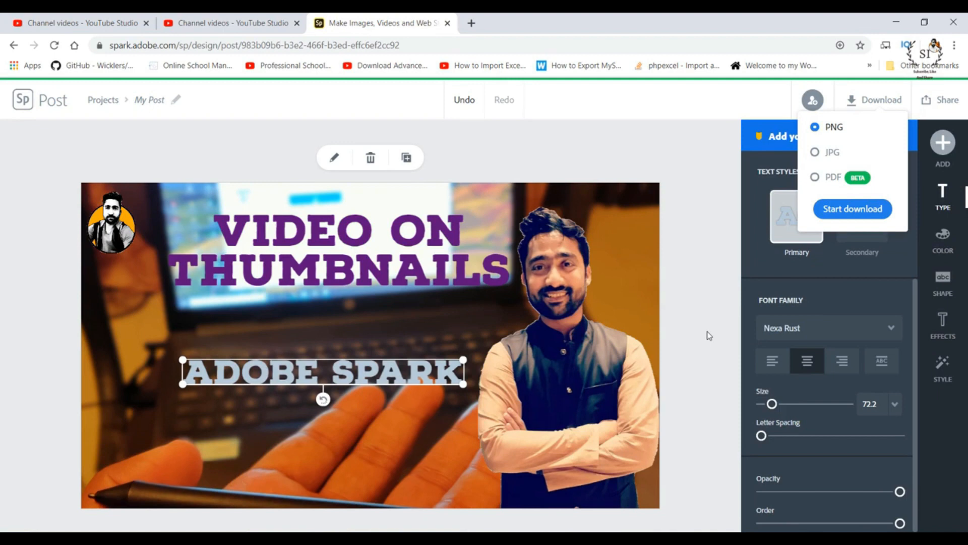
left_click(872, 211)
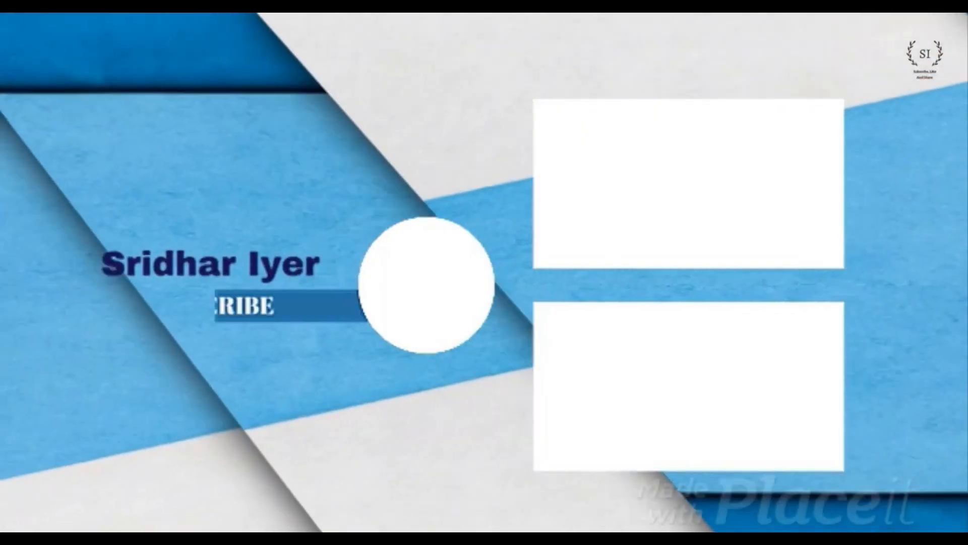